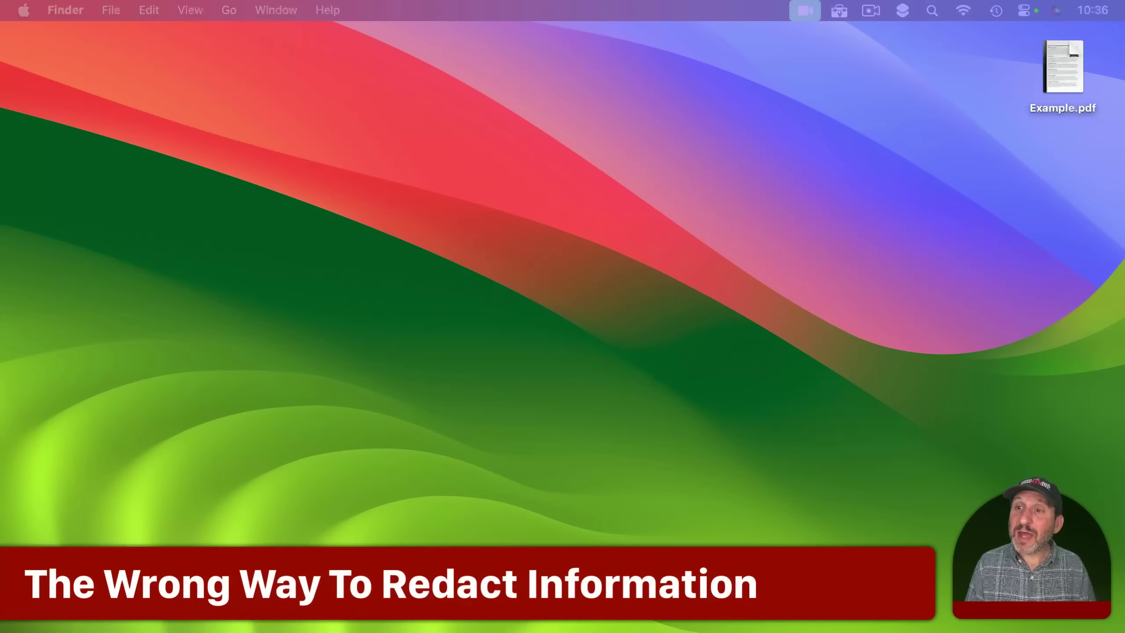
# Step: Duplicate Example.pdf, placing the copy beneath the original on the desktop, and open Example copy.pdf
pyautogui.moveTo(1071, 60)
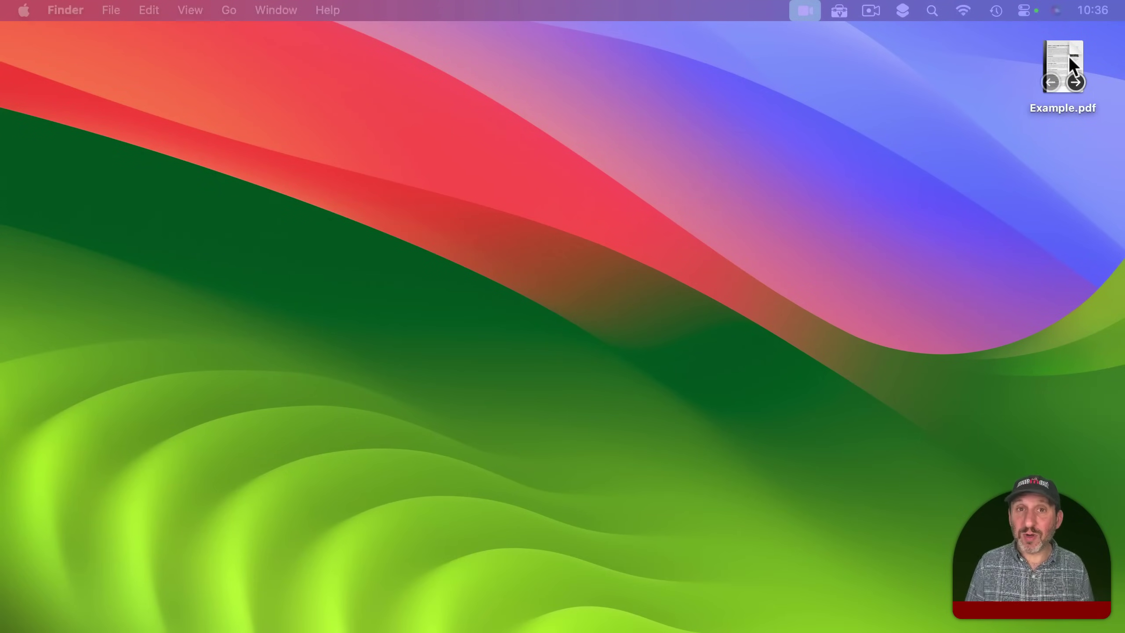
pyautogui.click(1069, 56)
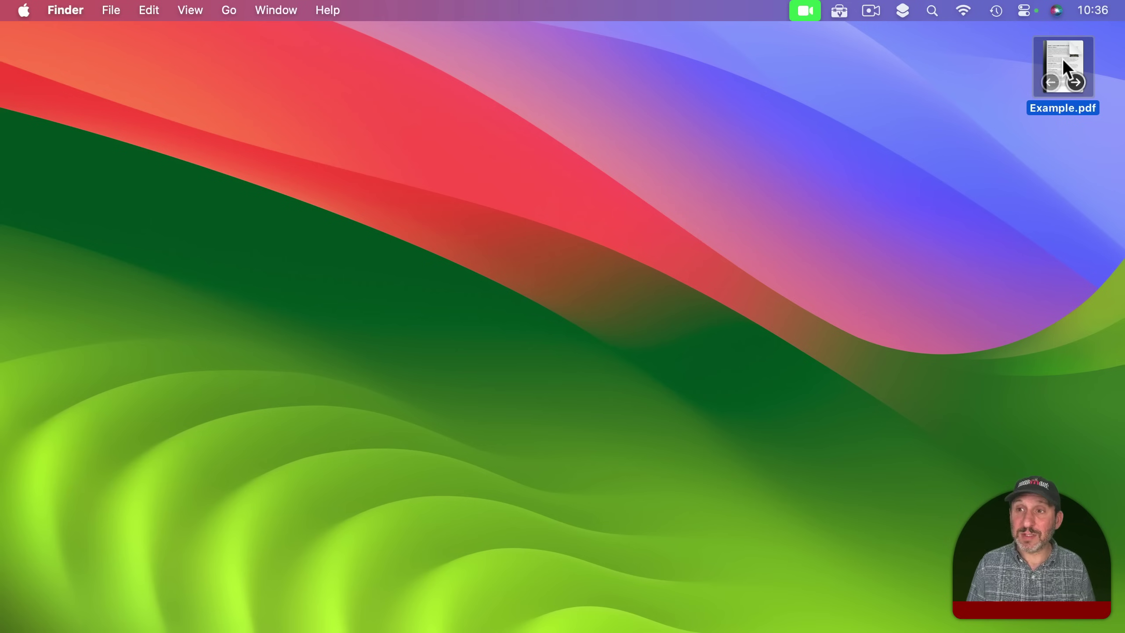
pyautogui.click(111, 11)
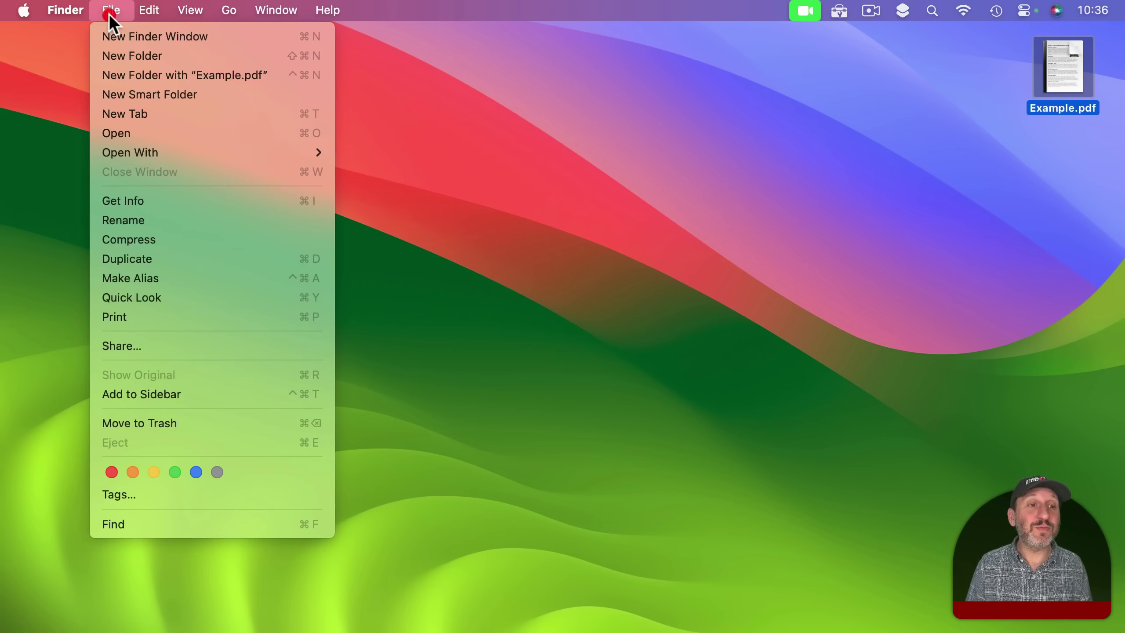
pyautogui.click(134, 264)
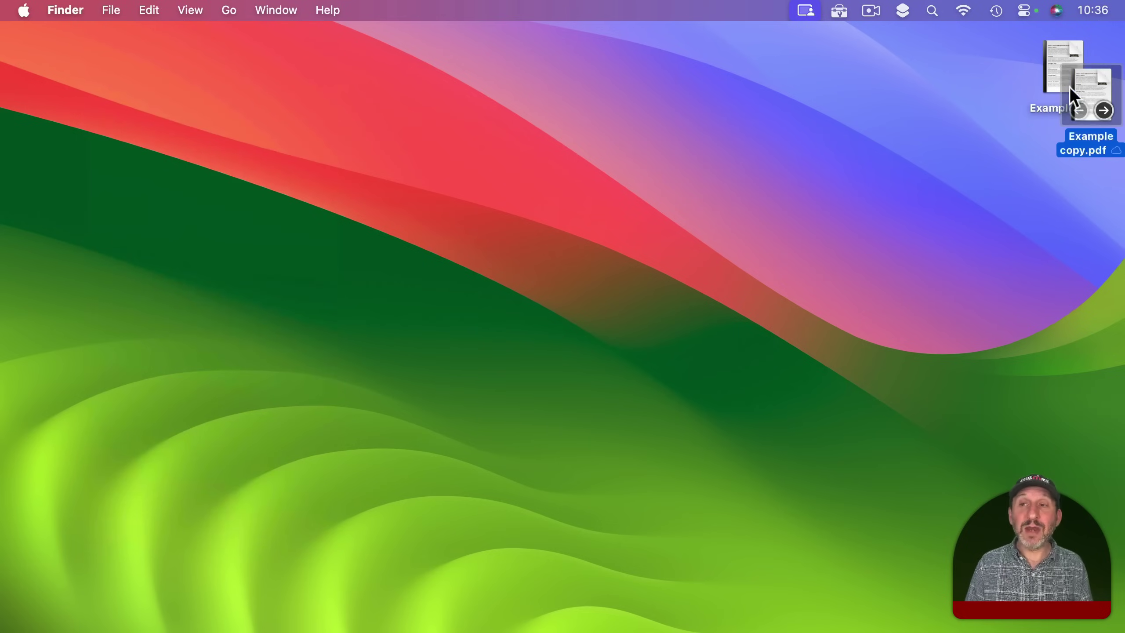
pyautogui.click(1055, 147)
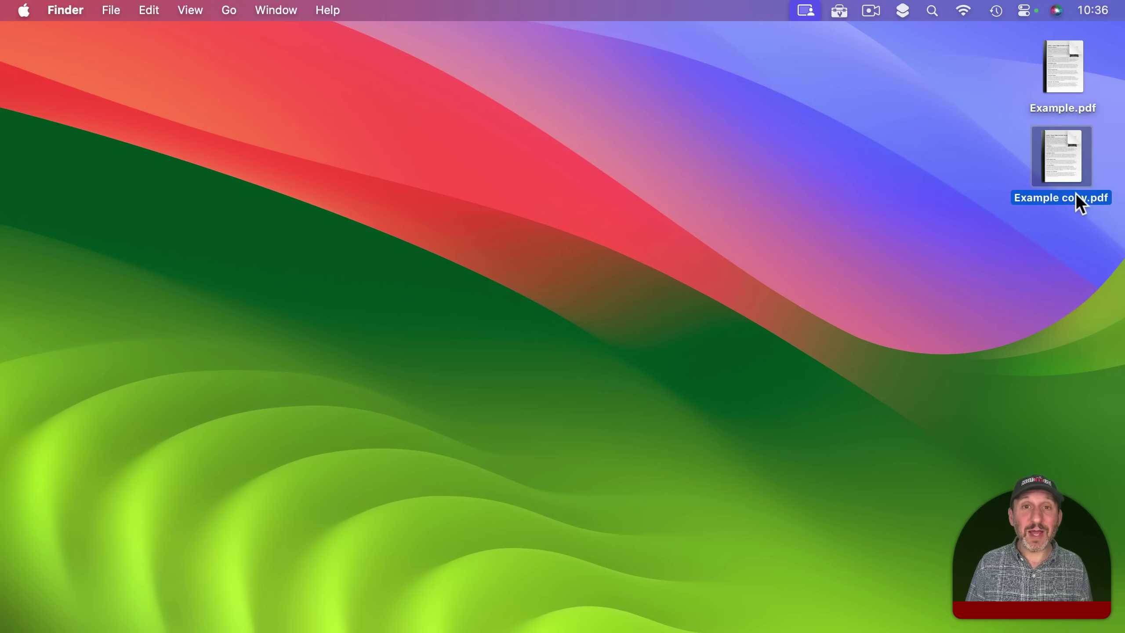
pyautogui.doubleClick(1063, 139)
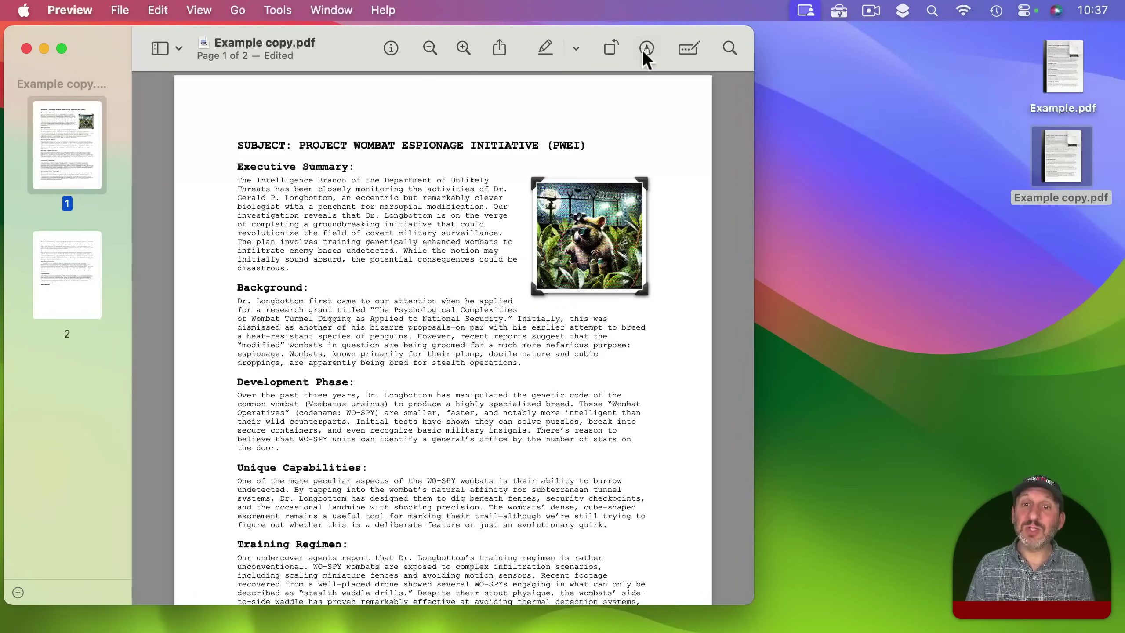
# Step: Draw a rectangle shape and fit it over the whole paragraph under the Executive Summary heading
pyautogui.click(647, 48)
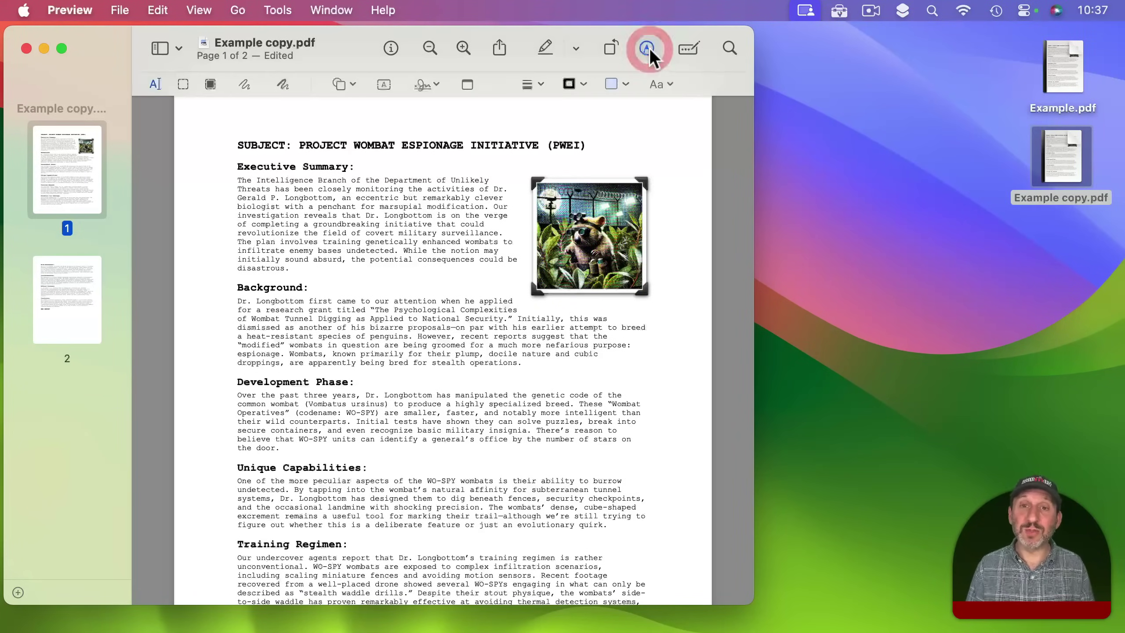
pyautogui.click(345, 85)
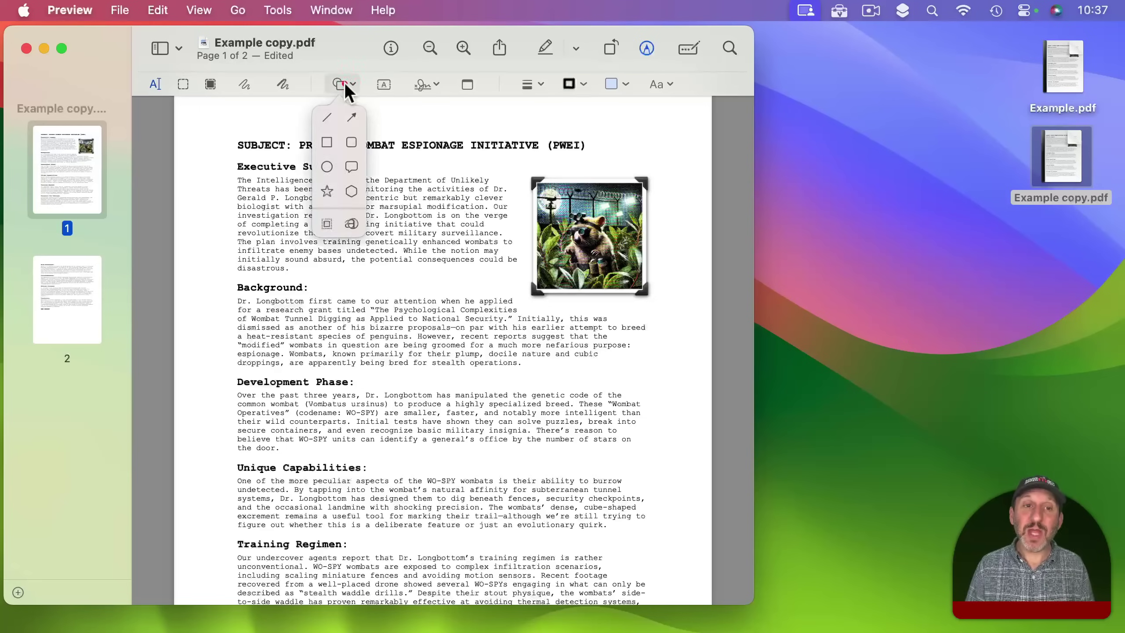
pyautogui.click(327, 142)
pyautogui.moveTo(482, 342); pyautogui.dragTo(330, 239)
pyautogui.moveTo(404, 313); pyautogui.dragTo(524, 274)
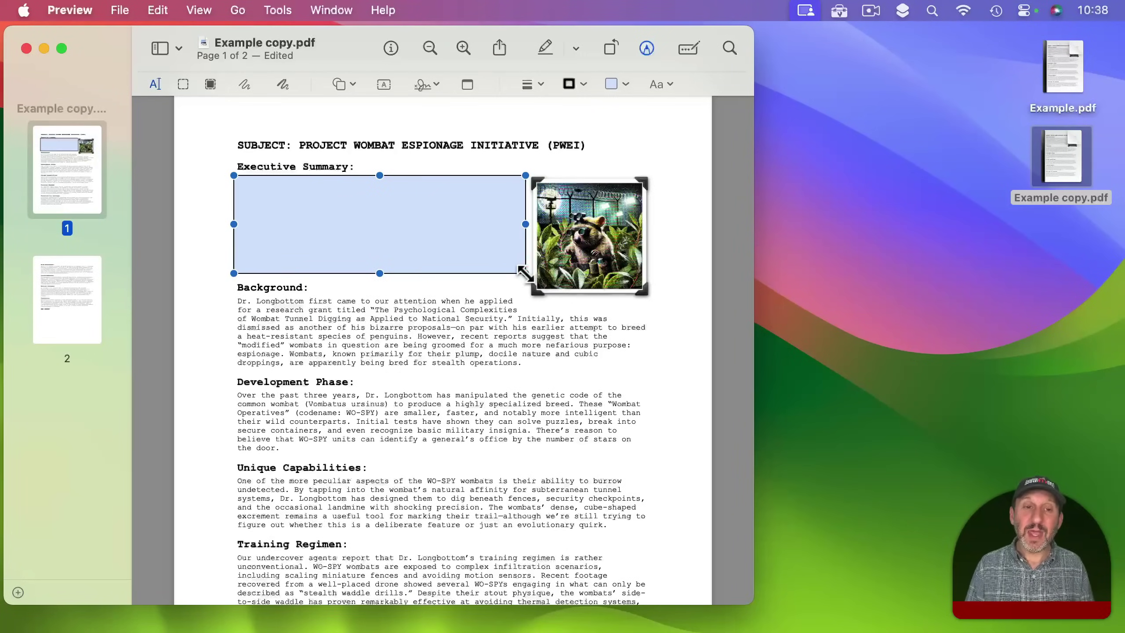
pyautogui.click(598, 161)
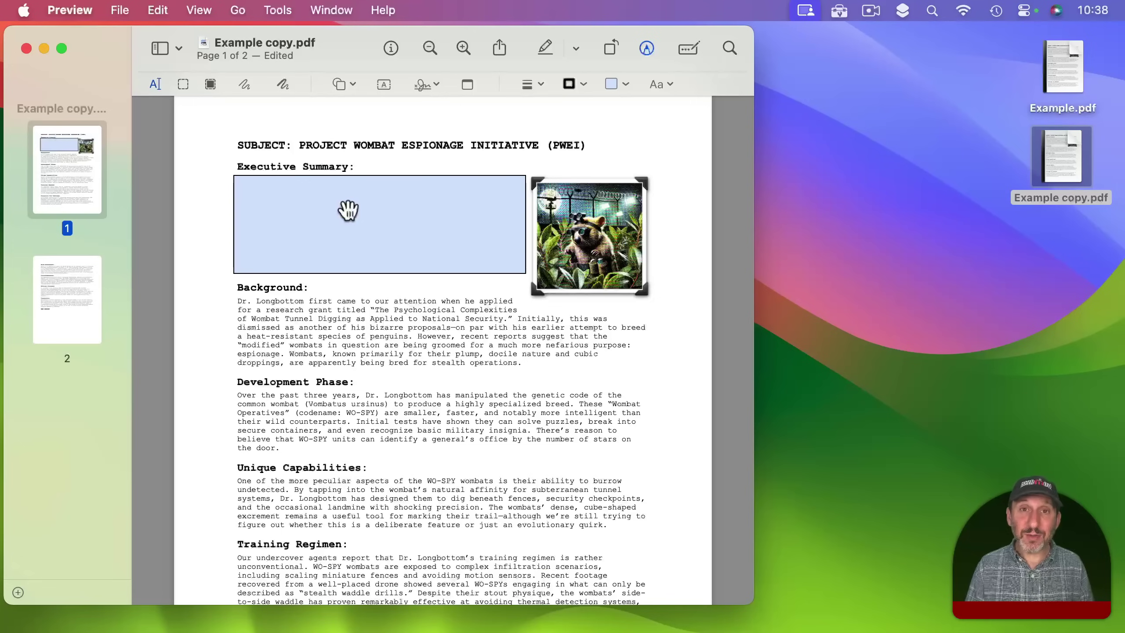
# Step: Give the rectangle over the Executive Summary paragraph a white fill and no border
pyautogui.click(305, 203)
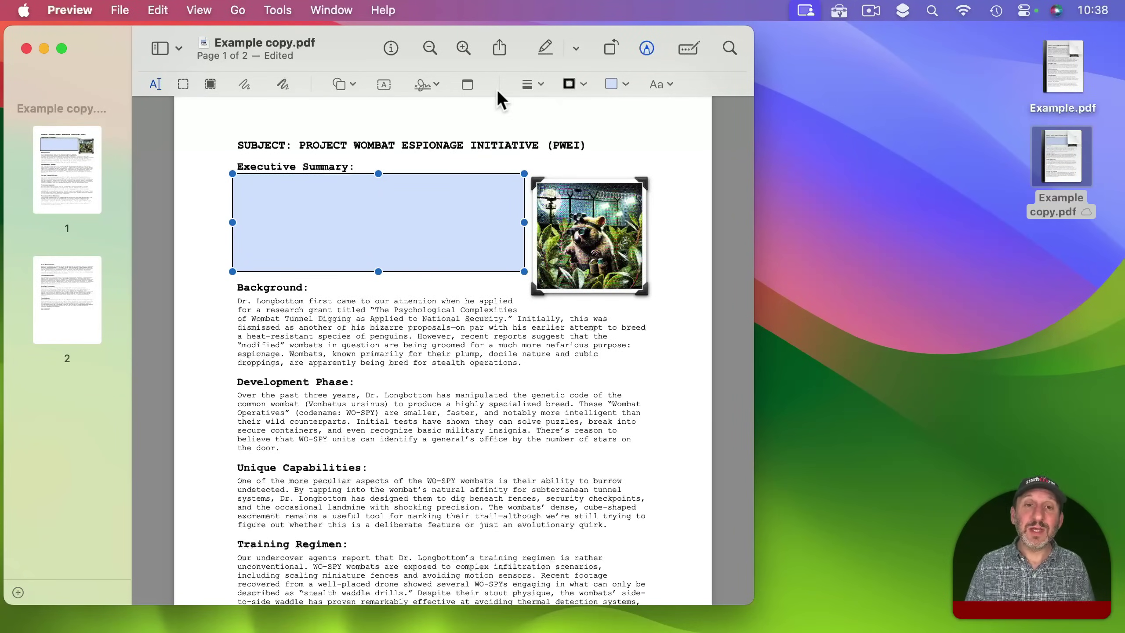
pyautogui.click(613, 81)
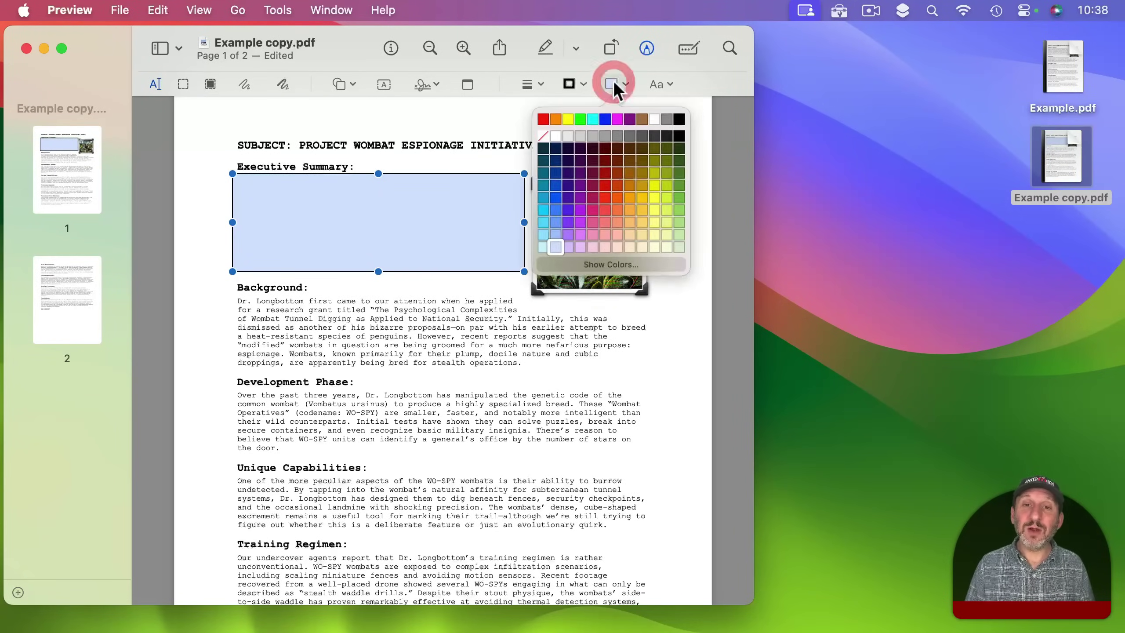
pyautogui.click(653, 117)
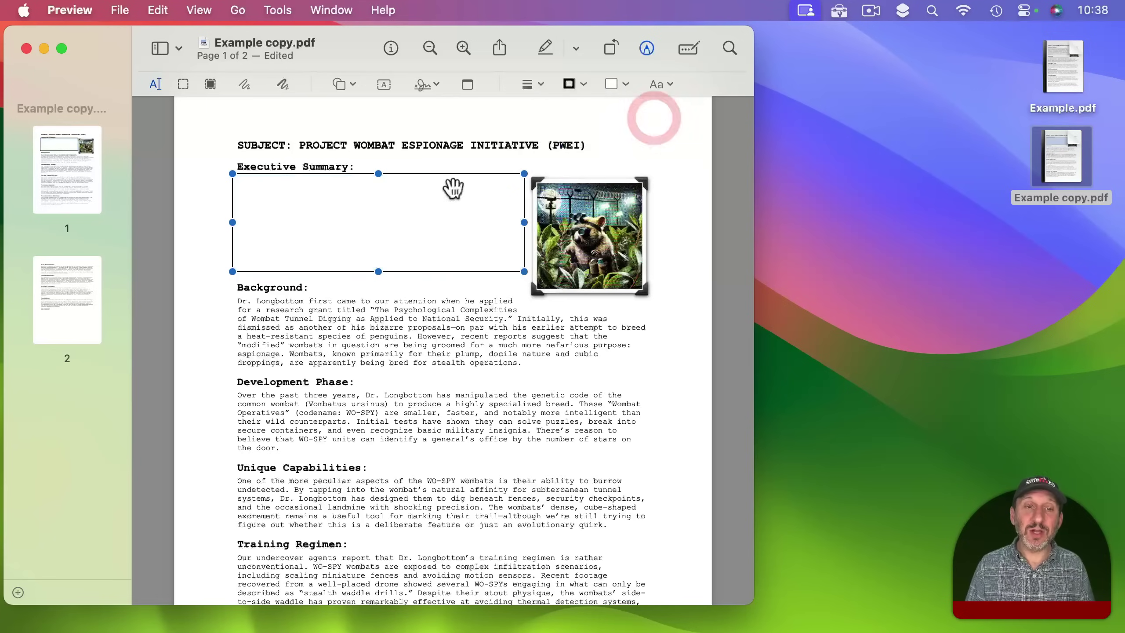
pyautogui.click(583, 86)
pyautogui.click(497, 136)
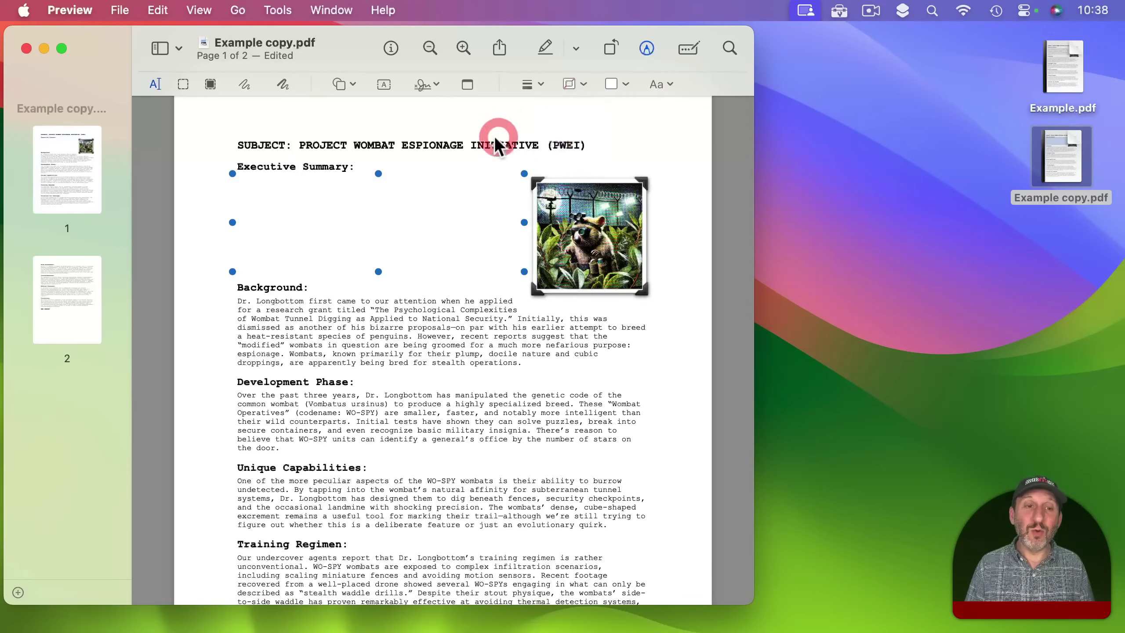
pyautogui.click(217, 193)
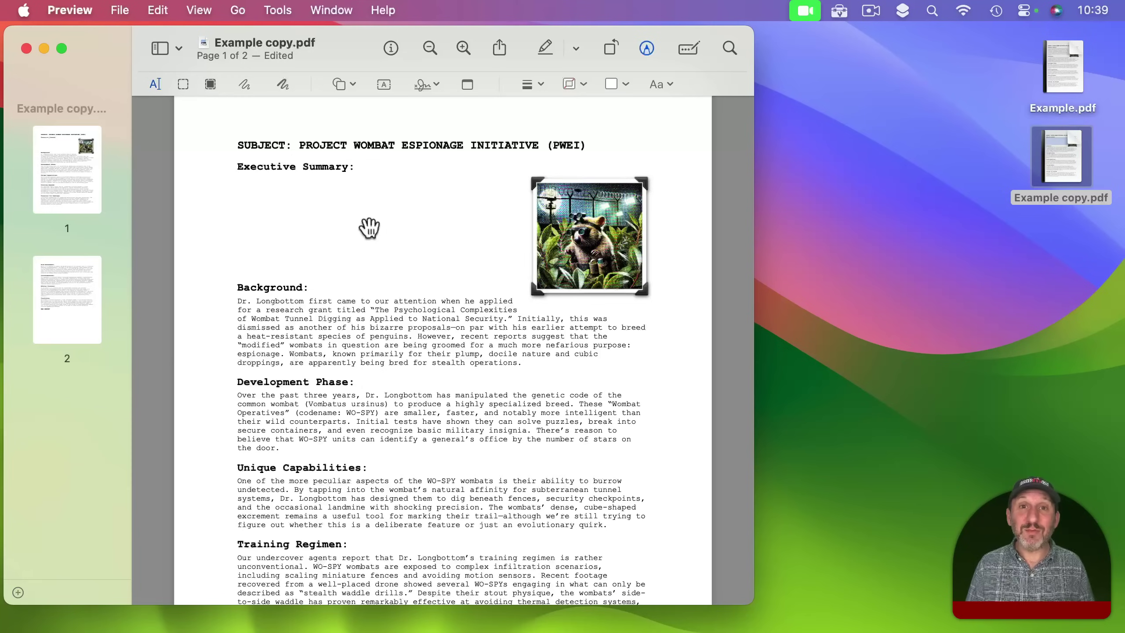
# Step: Duplicate the white rectangle and resize the copy so that it covers the wombat photo
pyautogui.click(309, 219)
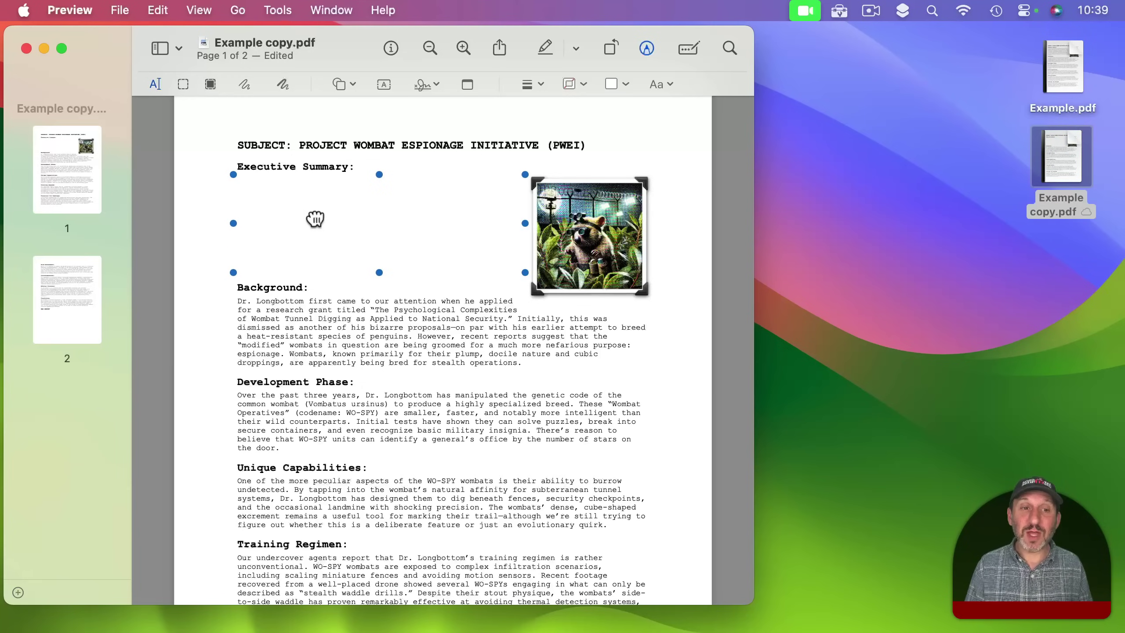
pyautogui.moveTo(315, 218); pyautogui.dragTo(449, 222)
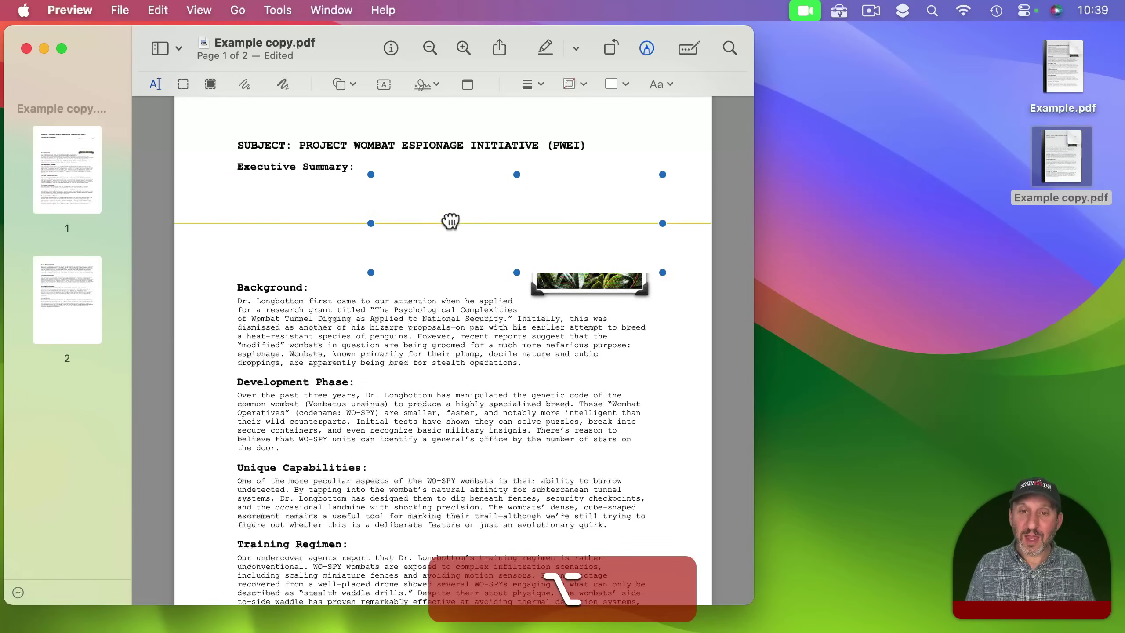
pyautogui.moveTo(371, 277); pyautogui.dragTo(525, 296)
pyautogui.moveTo(594, 291); pyautogui.dragTo(595, 304)
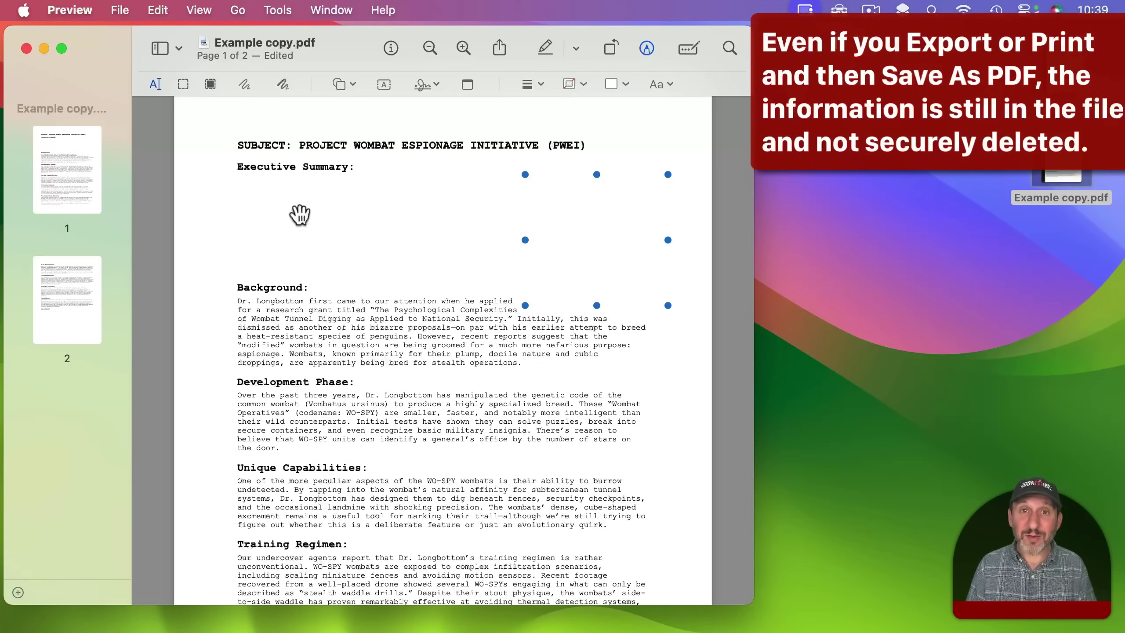
# Step: Delete the two white rectangles covering the Executive Summary paragraph and the photo
pyautogui.click(400, 209)
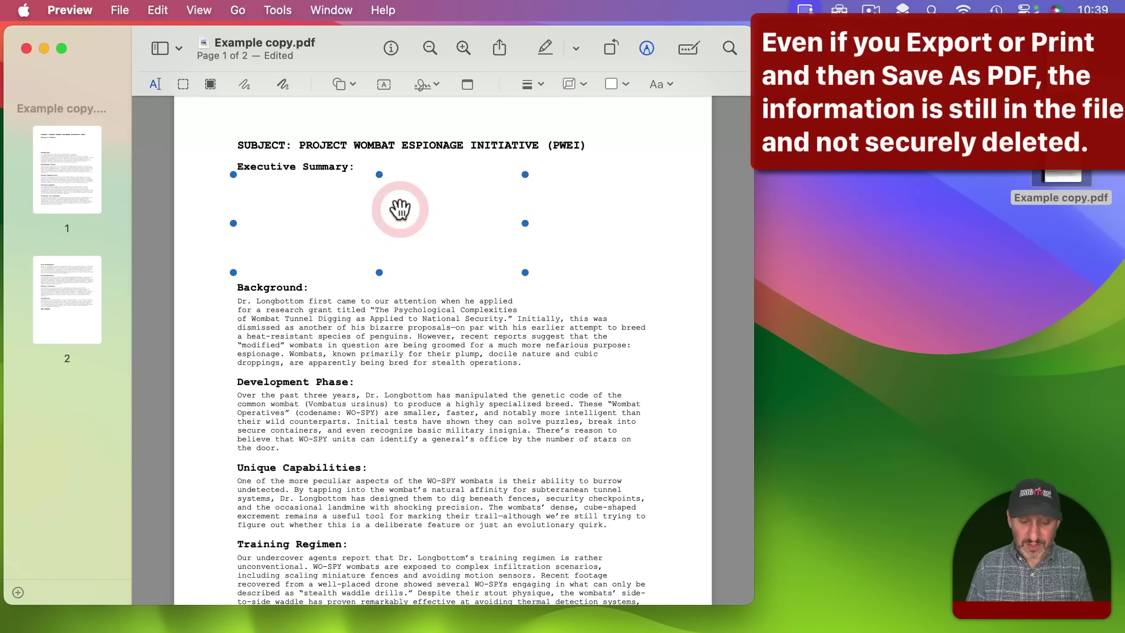
pyautogui.press('BackSpace')
pyautogui.click(576, 217)
pyautogui.press('BackSpace')
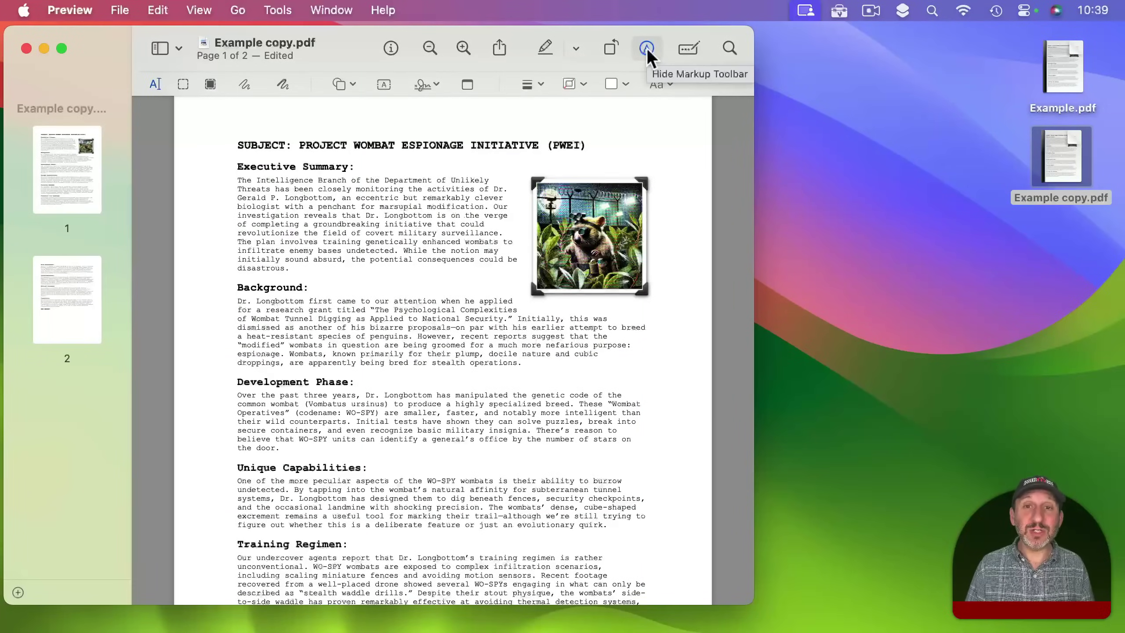
# Step: Redact the word "WOMBAT" in the subject line and "wombats" in the Executive Summary paragraph
pyautogui.click(646, 48)
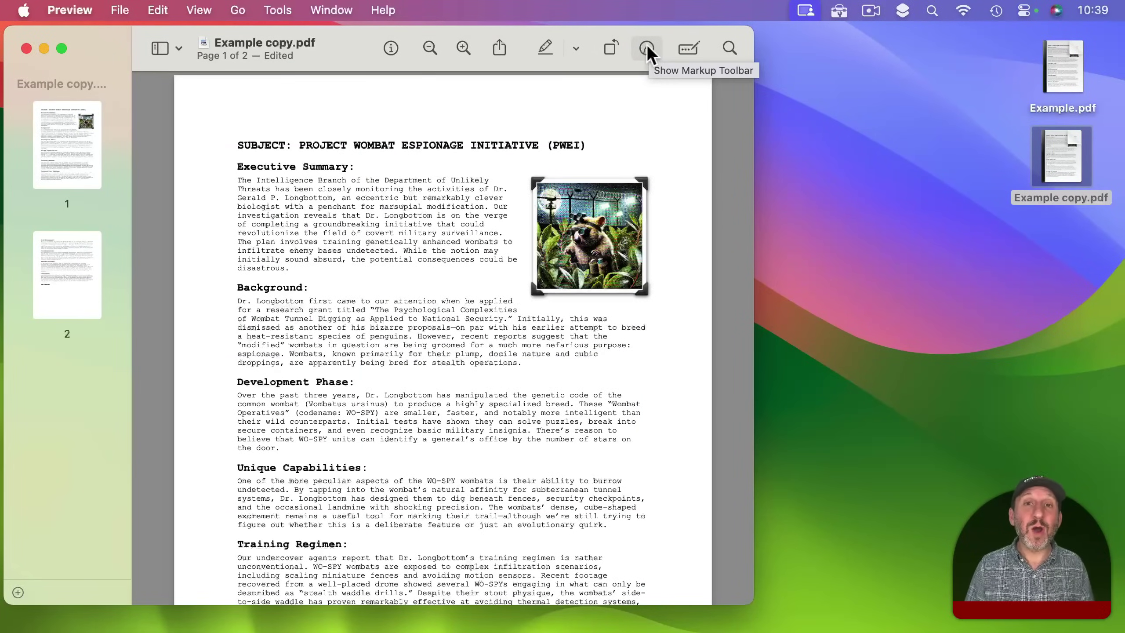
pyautogui.click(648, 47)
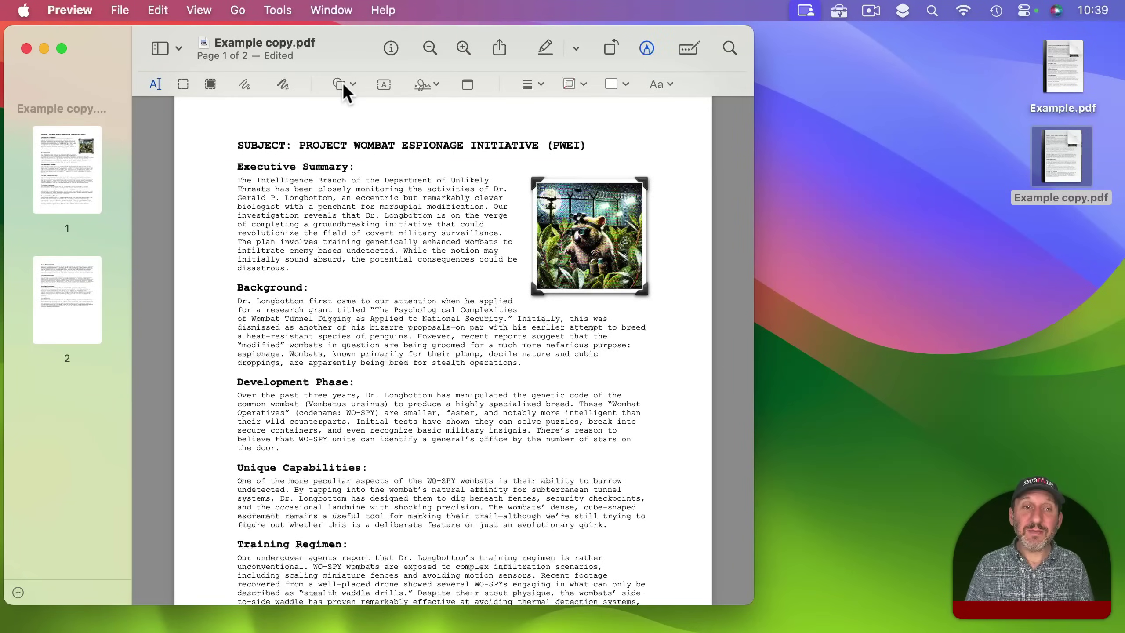
pyautogui.click(209, 84)
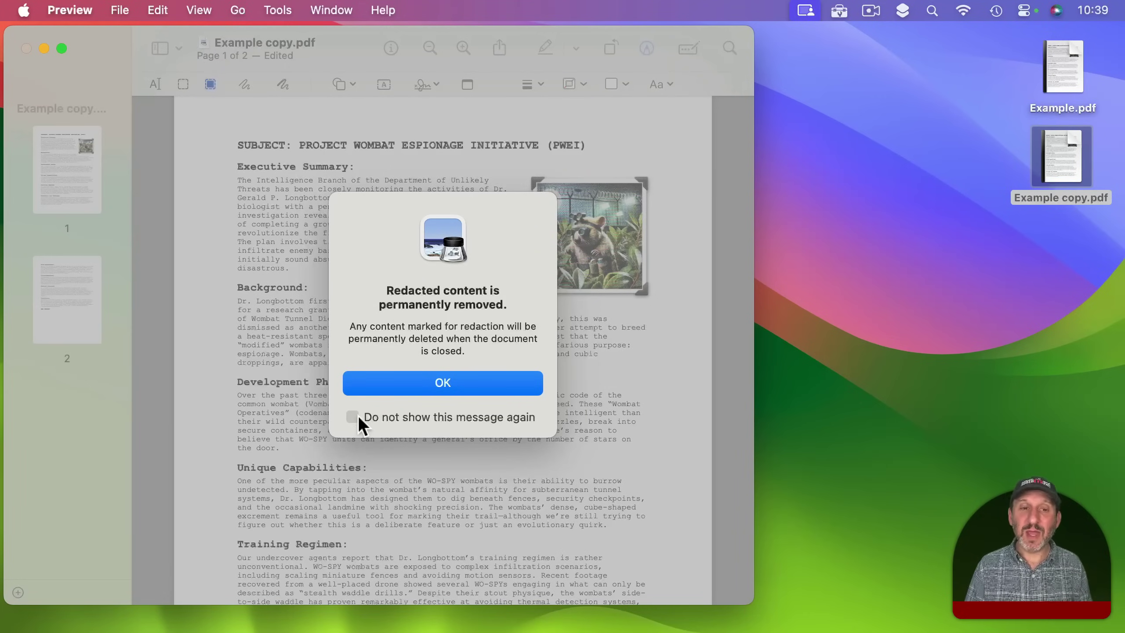
pyautogui.click(439, 383)
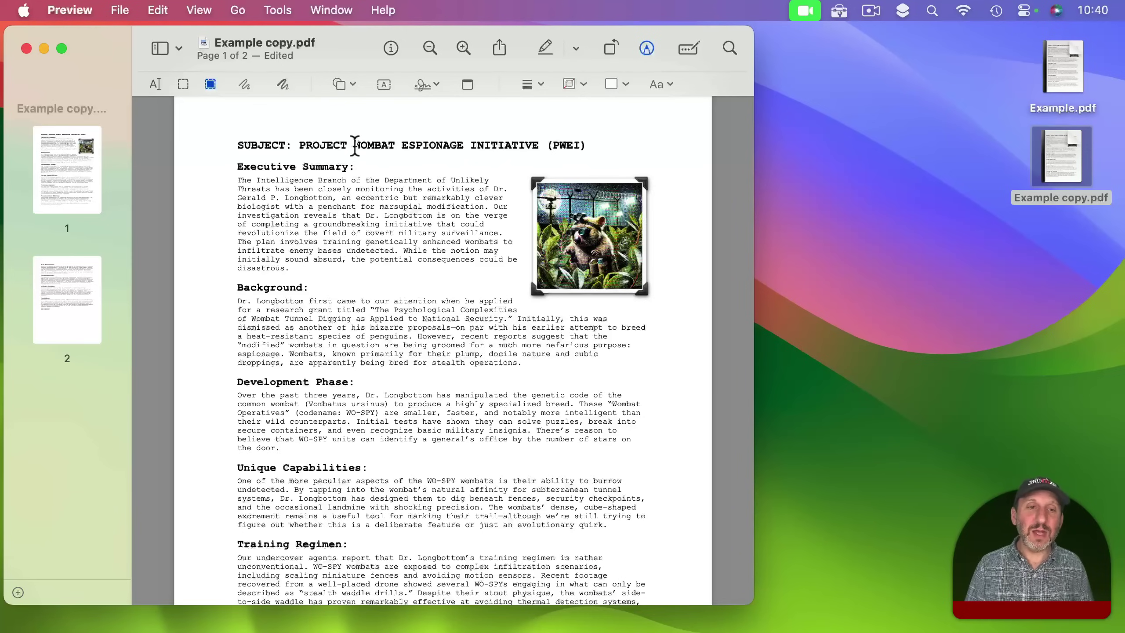
pyautogui.moveTo(354, 145); pyautogui.dragTo(395, 146)
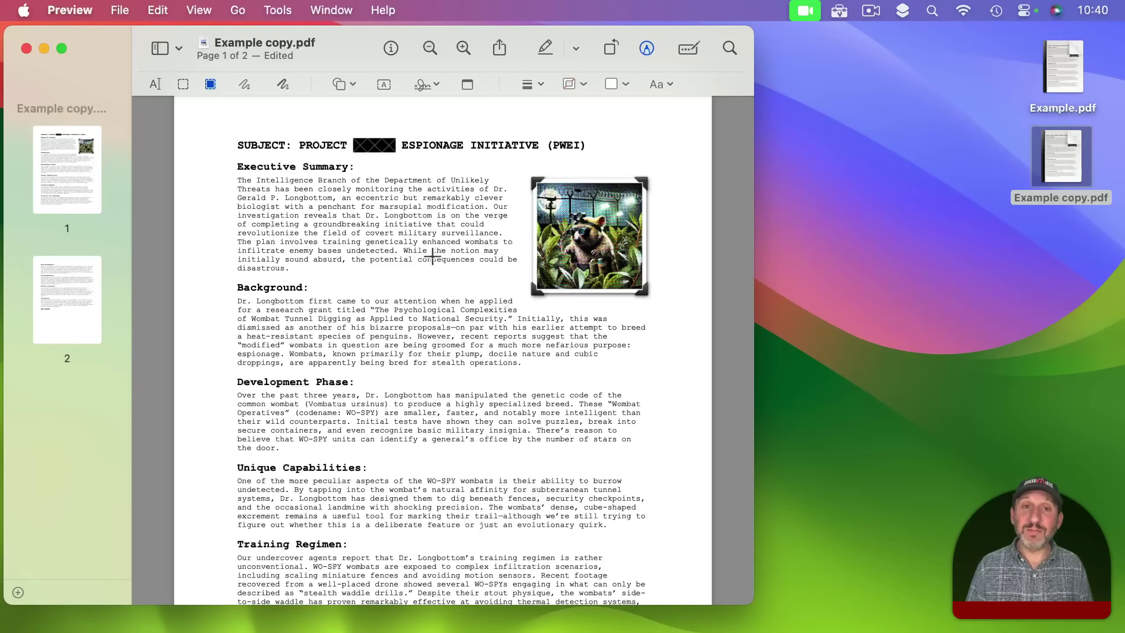
pyautogui.moveTo(462, 242); pyautogui.dragTo(499, 241)
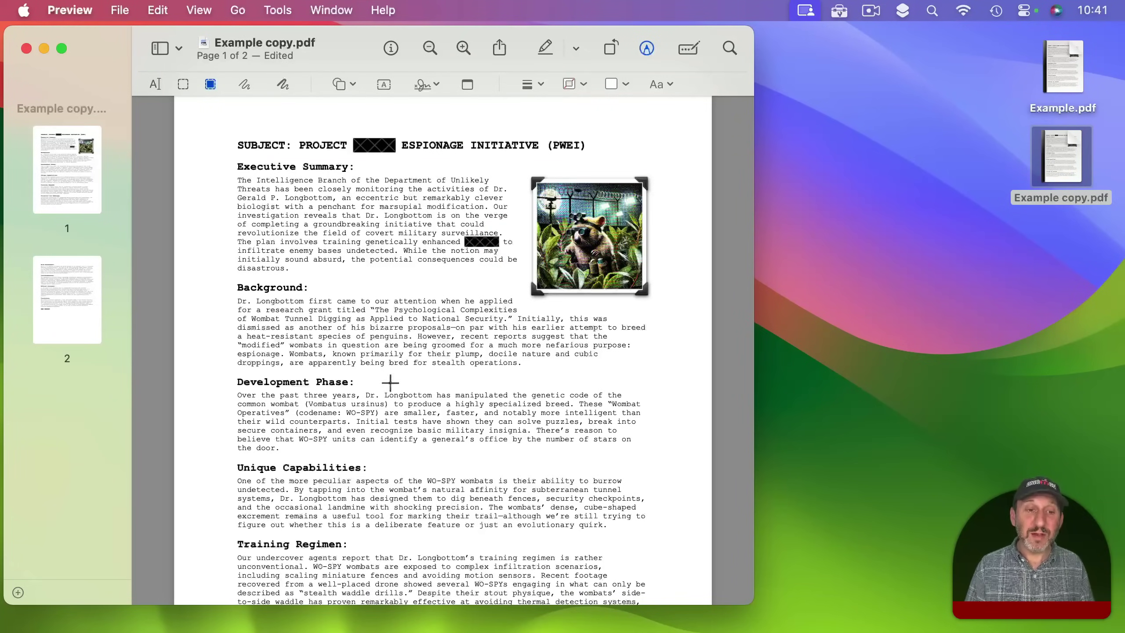
# Step: Redact the entire Development Phase paragraph, then remove the redaction from "(Vombatus ursinus) to produce a"
pyautogui.moveTo(239, 394)
pyautogui.mouseDown()
pyautogui.moveTo(306, 412)
pyautogui.moveTo(354, 487)
pyautogui.moveTo(426, 557)
pyautogui.moveTo(368, 439)
pyautogui.moveTo(372, 492)
pyautogui.moveTo(336, 476)
pyautogui.moveTo(375, 412)
pyautogui.moveTo(427, 525)
pyautogui.moveTo(364, 432)
pyautogui.moveTo(376, 441)
pyautogui.moveTo(331, 457)
pyautogui.mouseUp()
pyautogui.moveTo(312, 452); pyautogui.dragTo(363, 461)
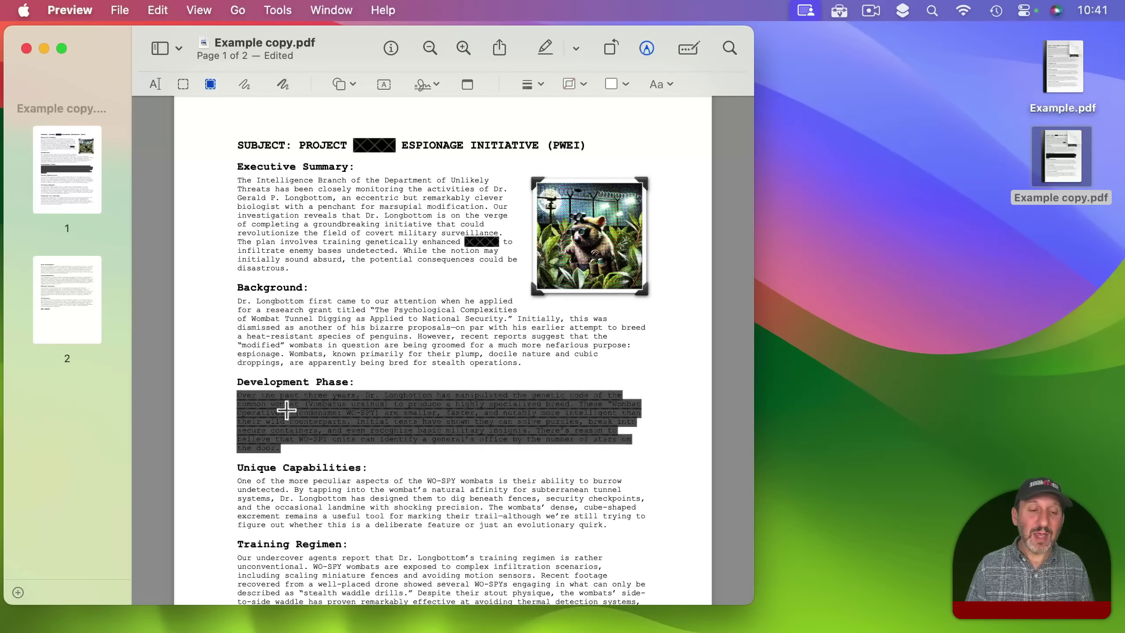
pyautogui.moveTo(304, 405); pyautogui.dragTo(453, 403)
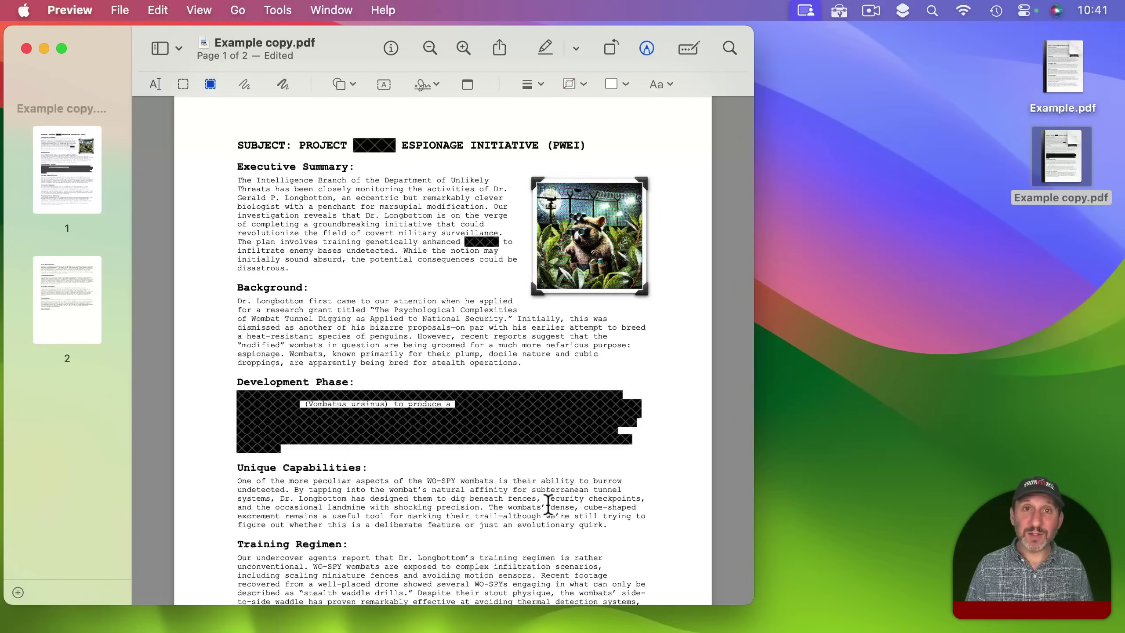
# Step: Undo the partial redaction removal and the redaction of the Development Phase paragraph
pyautogui.click(157, 9)
pyautogui.click(157, 10)
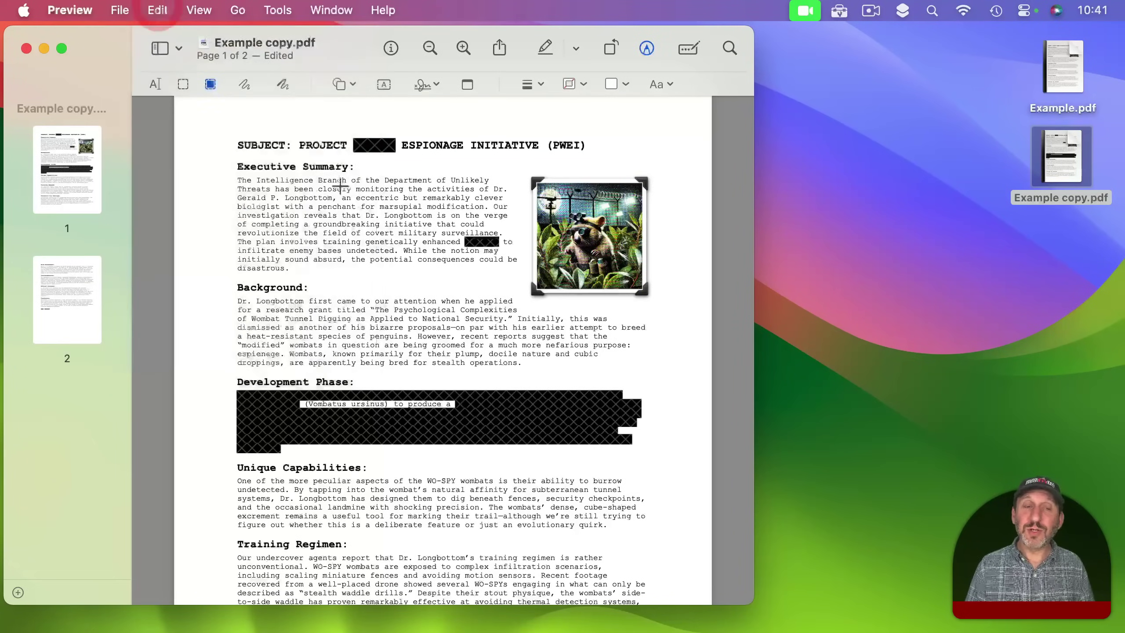
pyautogui.press('super+z')
pyautogui.press('super+z')
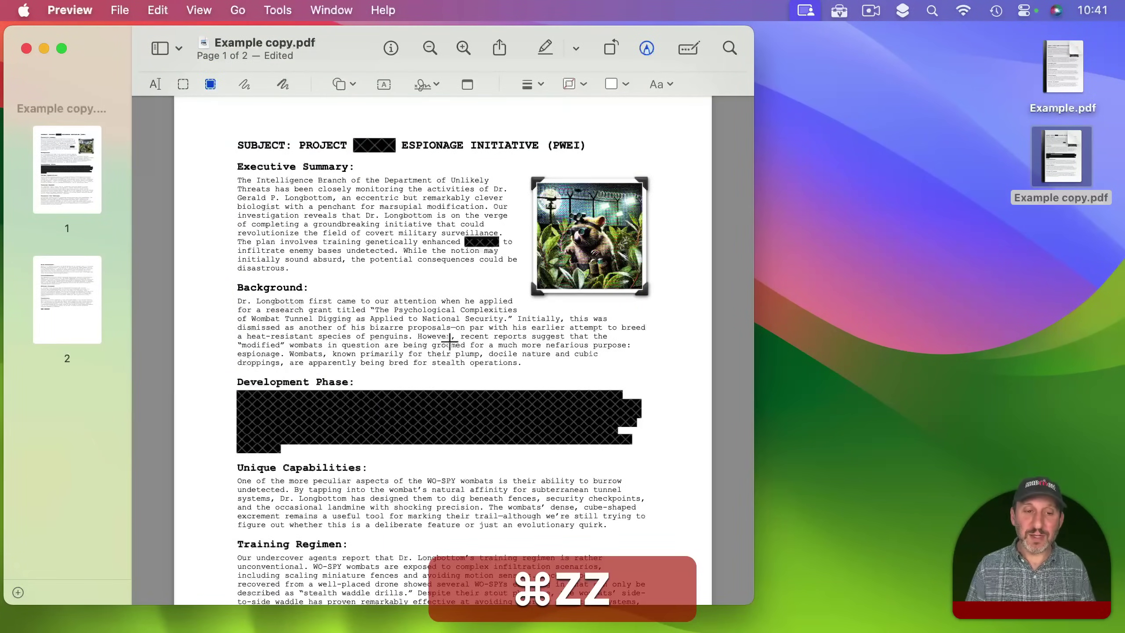
pyautogui.press('super+z')
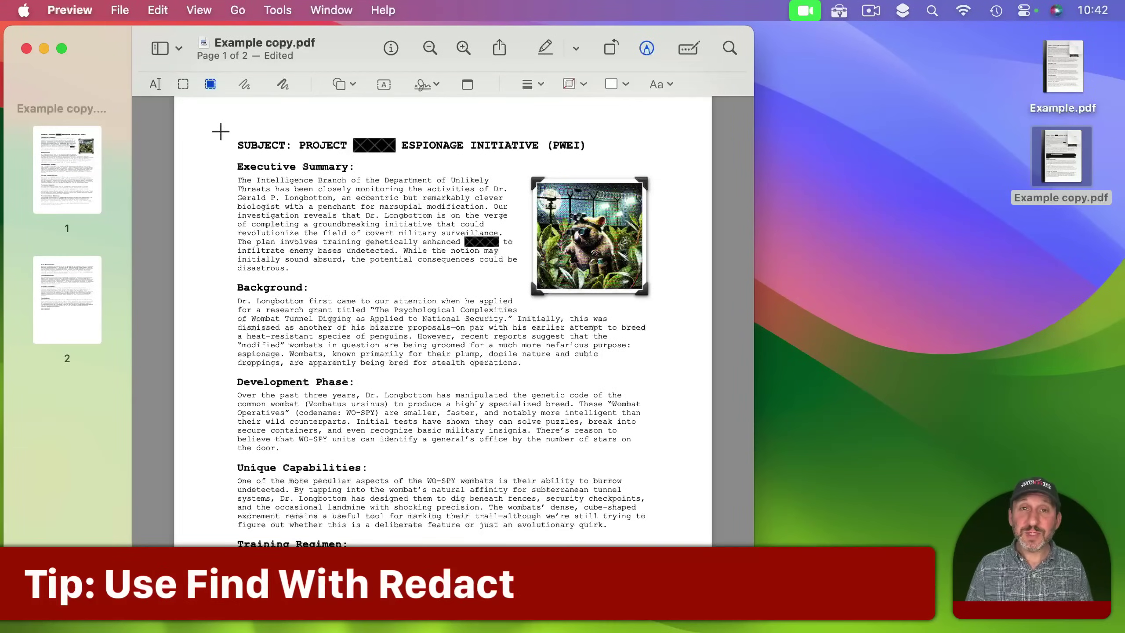
# Step: Search the document for the word "wombat"
pyautogui.click(157, 10)
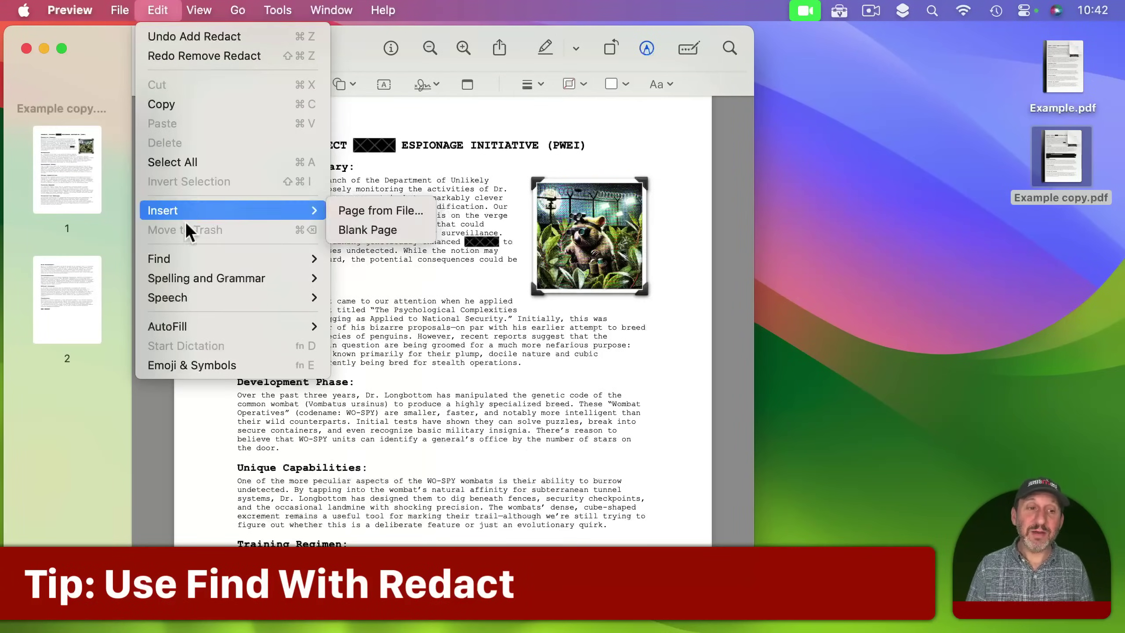
pyautogui.moveTo(207, 258)
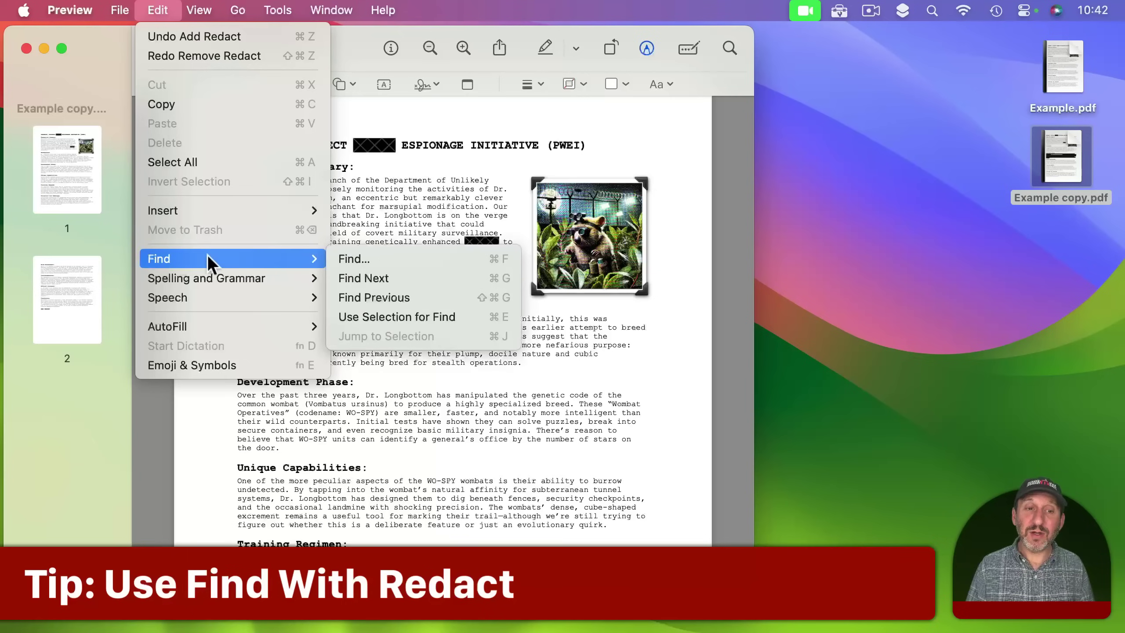
pyautogui.click(354, 259)
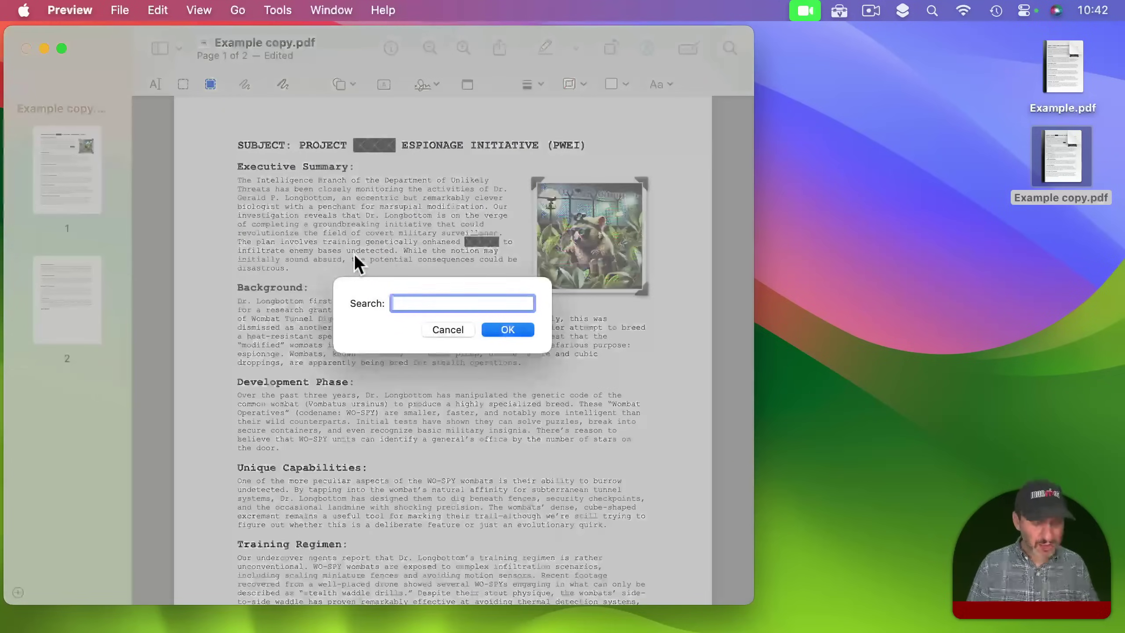
pyautogui.write('wombat')
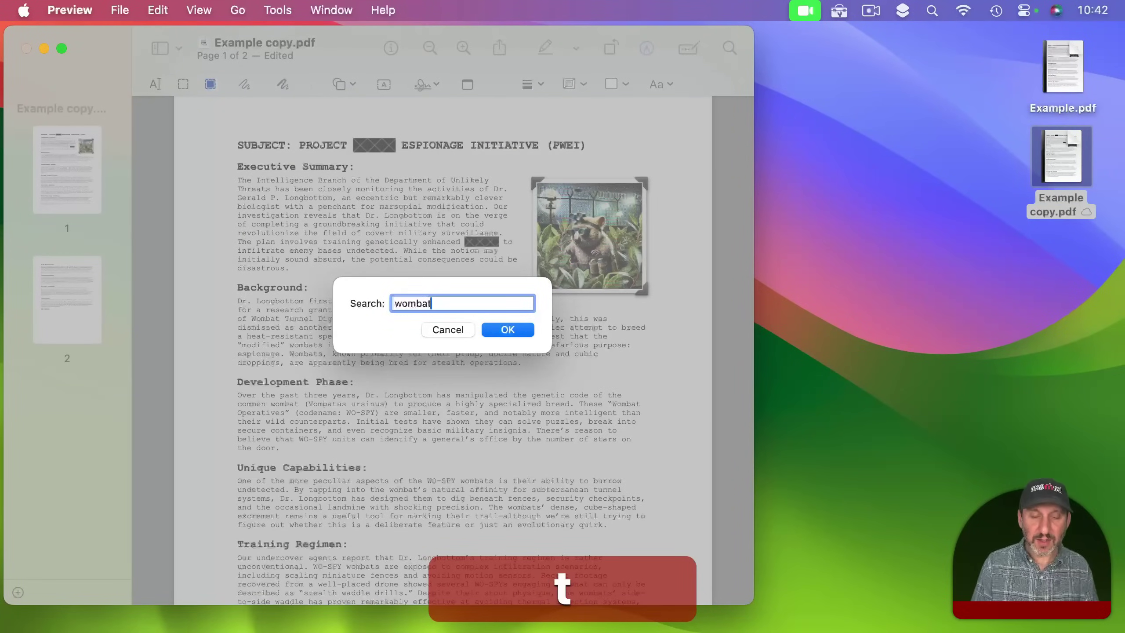
pyautogui.click(516, 327)
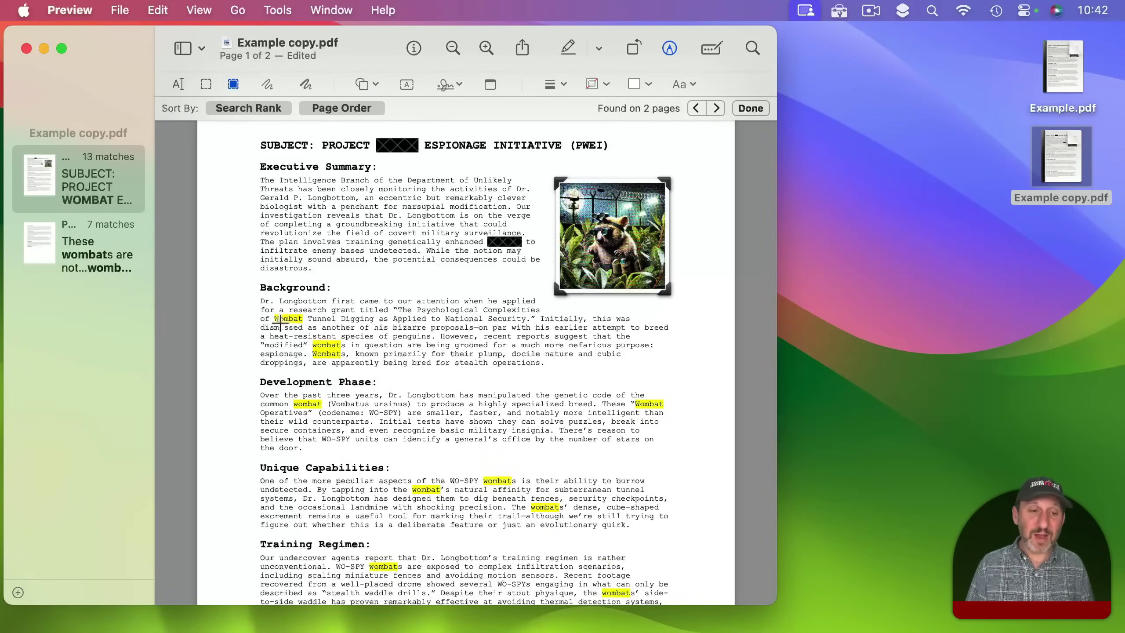
# Step: Redact the highlighted "wombat" matches in the Background and Development Phase paragraphs
pyautogui.moveTo(274, 318); pyautogui.dragTo(343, 354)
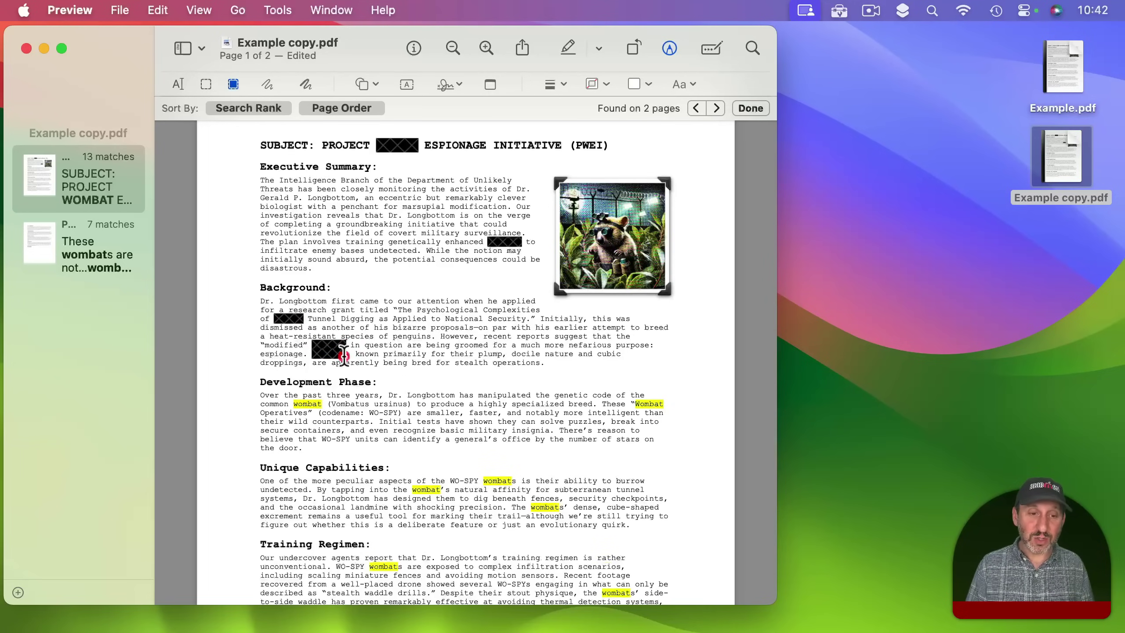
pyautogui.moveTo(294, 404); pyautogui.dragTo(324, 404)
pyautogui.moveTo(635, 404); pyautogui.dragTo(664, 404)
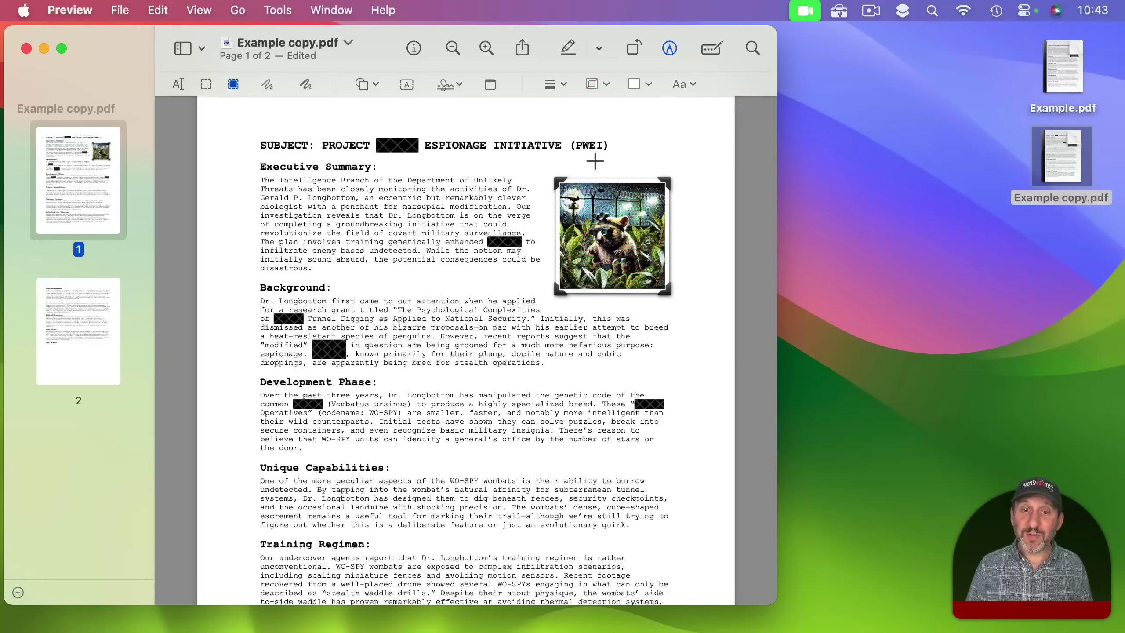
# Step: Redact the animal and the upper-left corner of the photo, then undo both partial redactions
pyautogui.moveTo(583, 206); pyautogui.dragTo(643, 276)
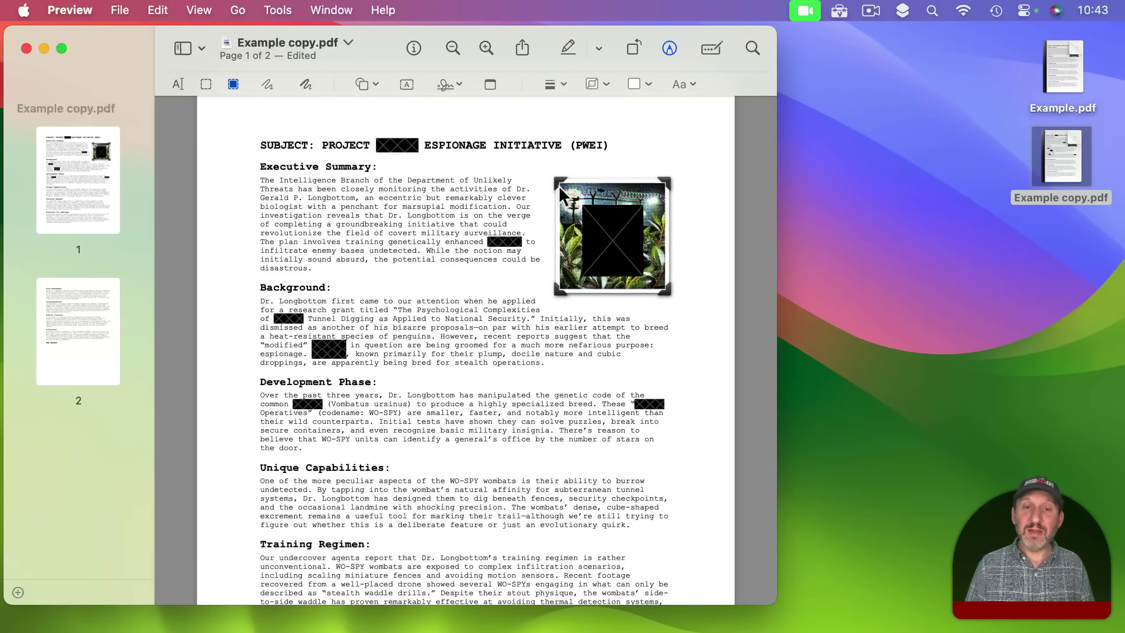
pyautogui.moveTo(562, 192); pyautogui.dragTo(589, 221)
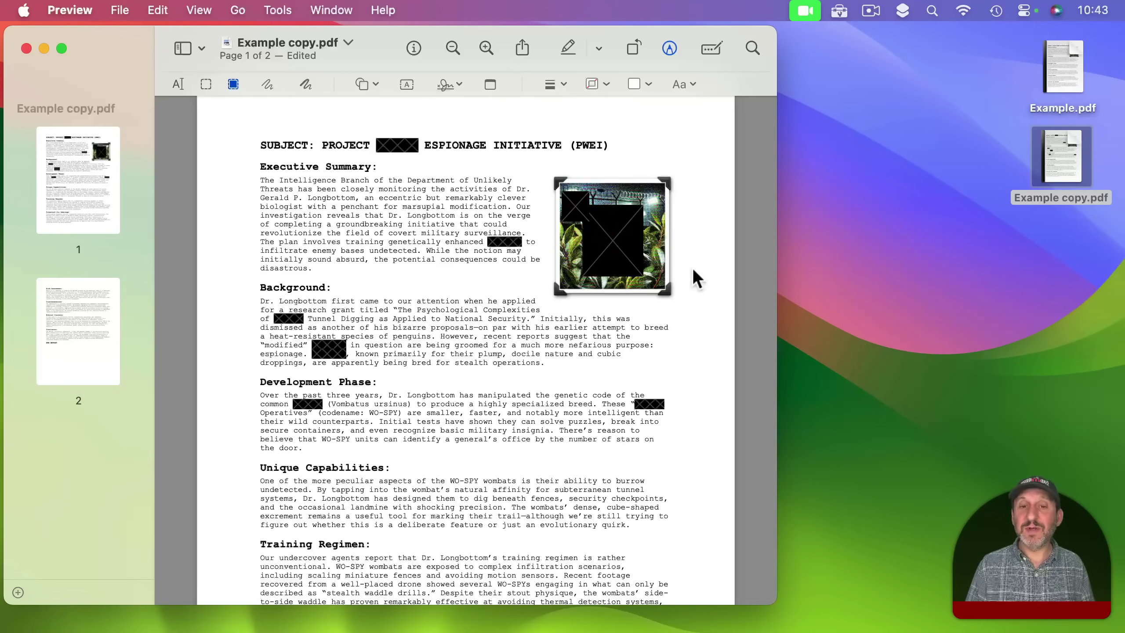
pyautogui.press('super+z')
pyautogui.press('super+z')
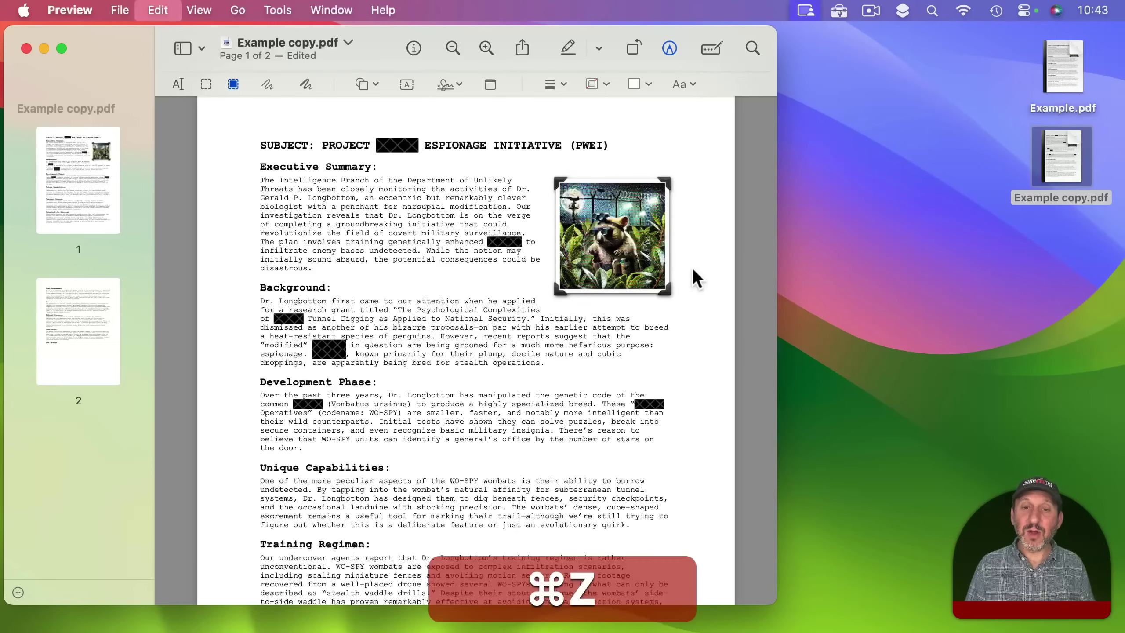
# Step: Redact the entire photo including its frame
pyautogui.moveTo(548, 169); pyautogui.dragTo(680, 304)
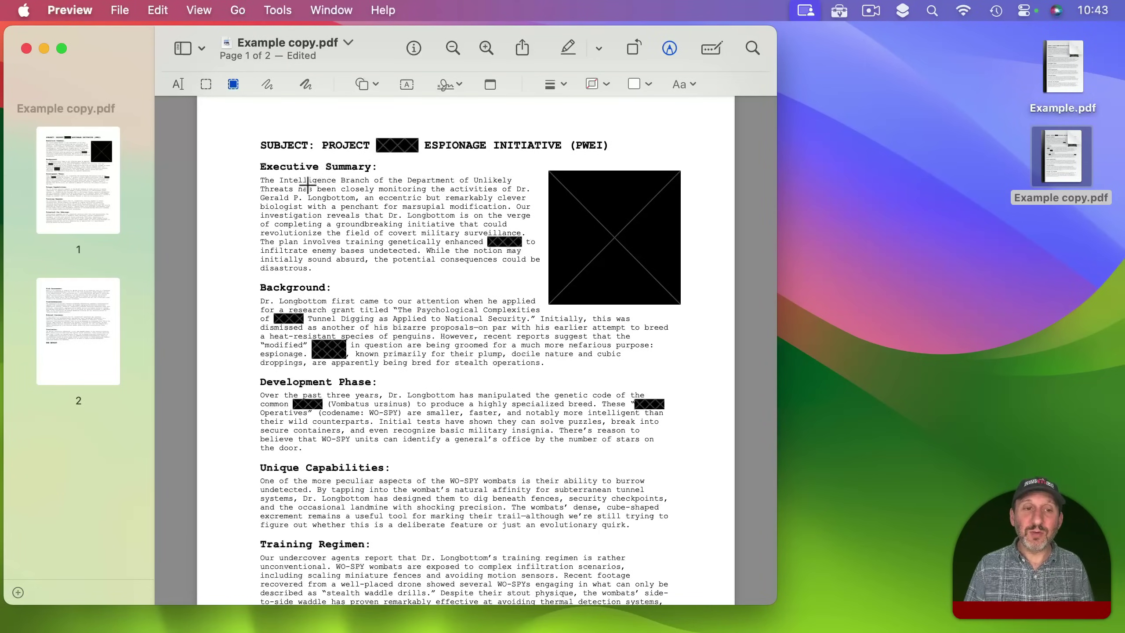
# Step: Redact a square block in the middle of the Executive Summary paragraph, then delete that redaction
pyautogui.moveTo(307, 183); pyautogui.dragTo(388, 263)
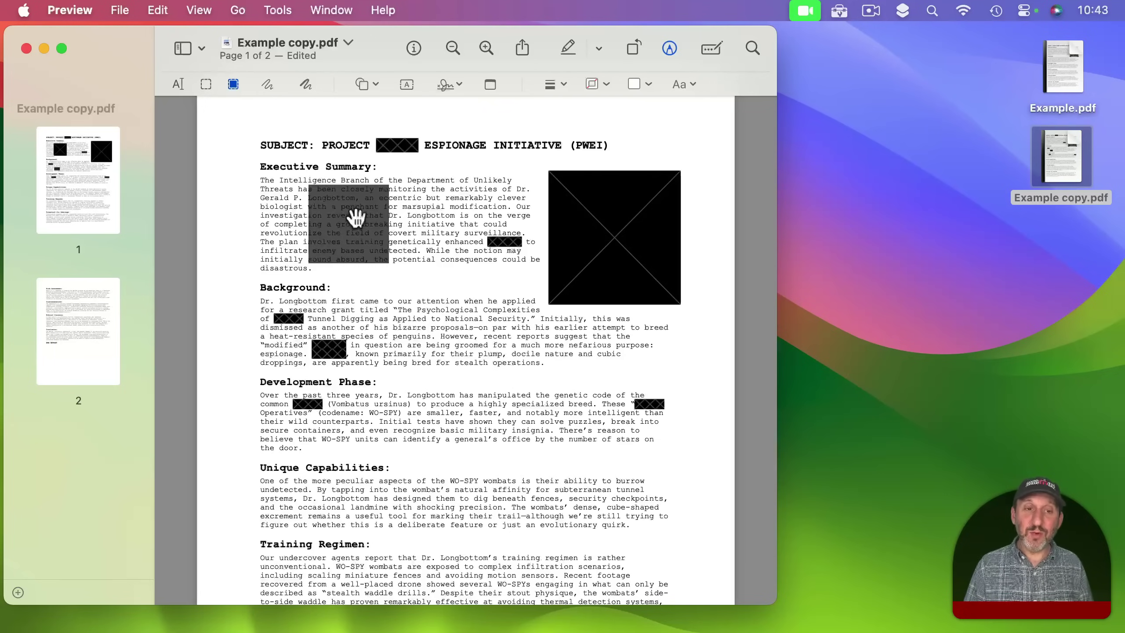
pyautogui.moveTo(599, 205)
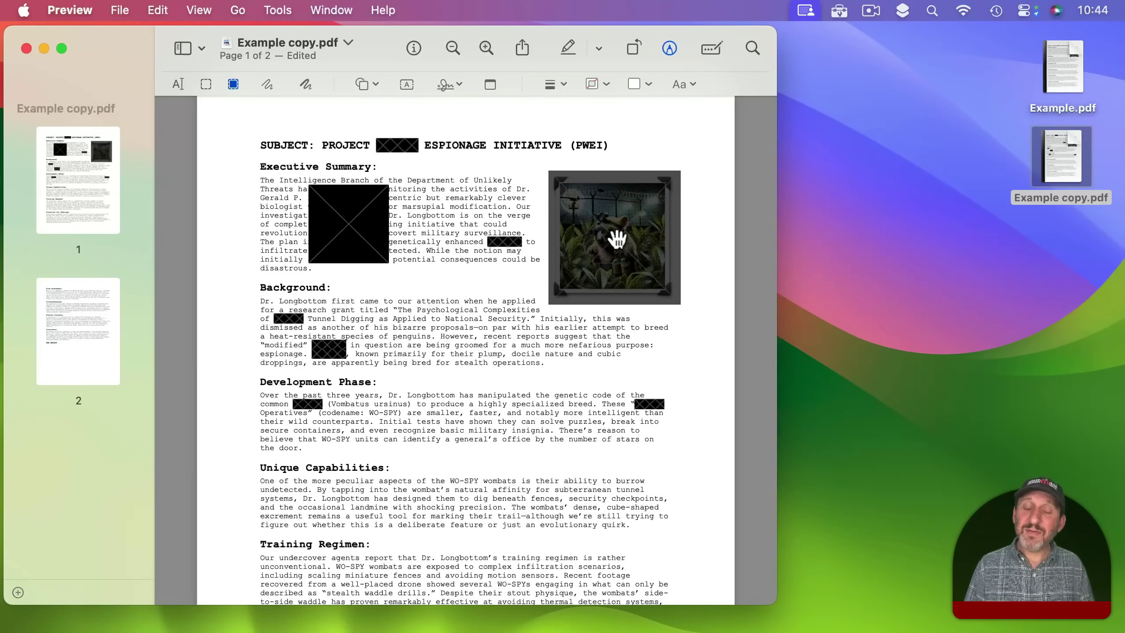
pyautogui.moveTo(628, 244); pyautogui.dragTo(679, 232)
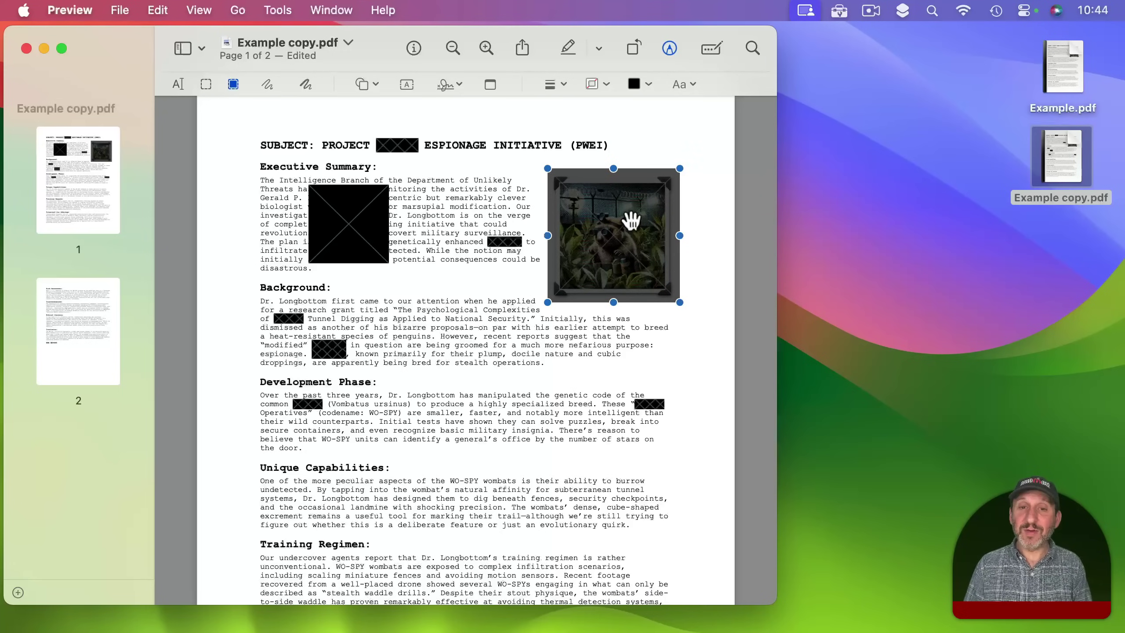
pyautogui.press('BackSpace')
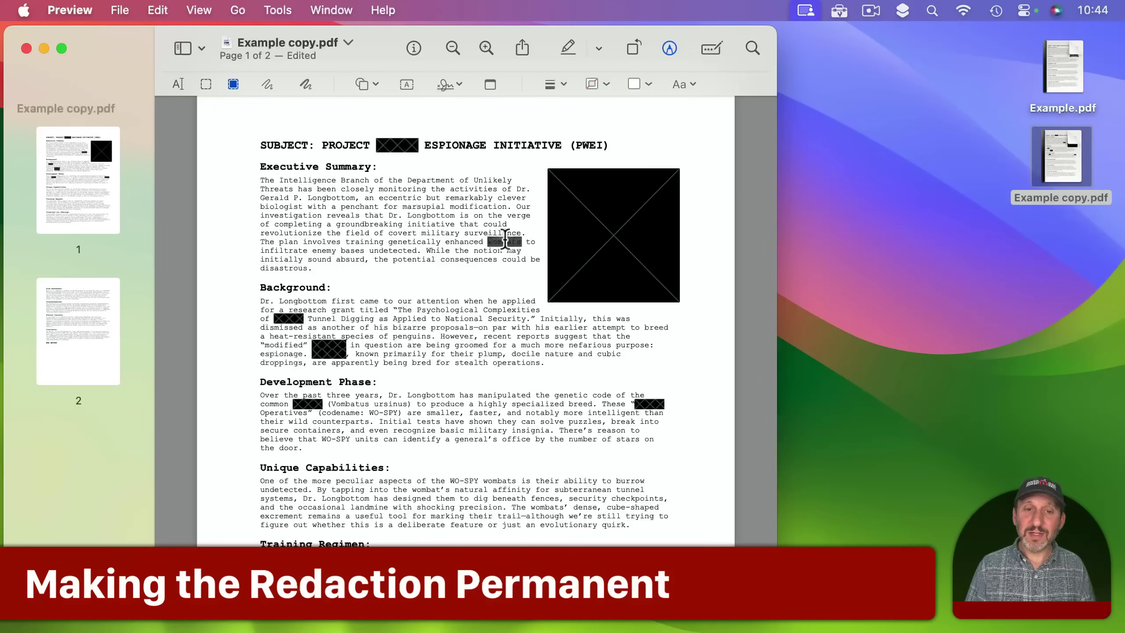
pyautogui.click(603, 210)
pyautogui.click(381, 156)
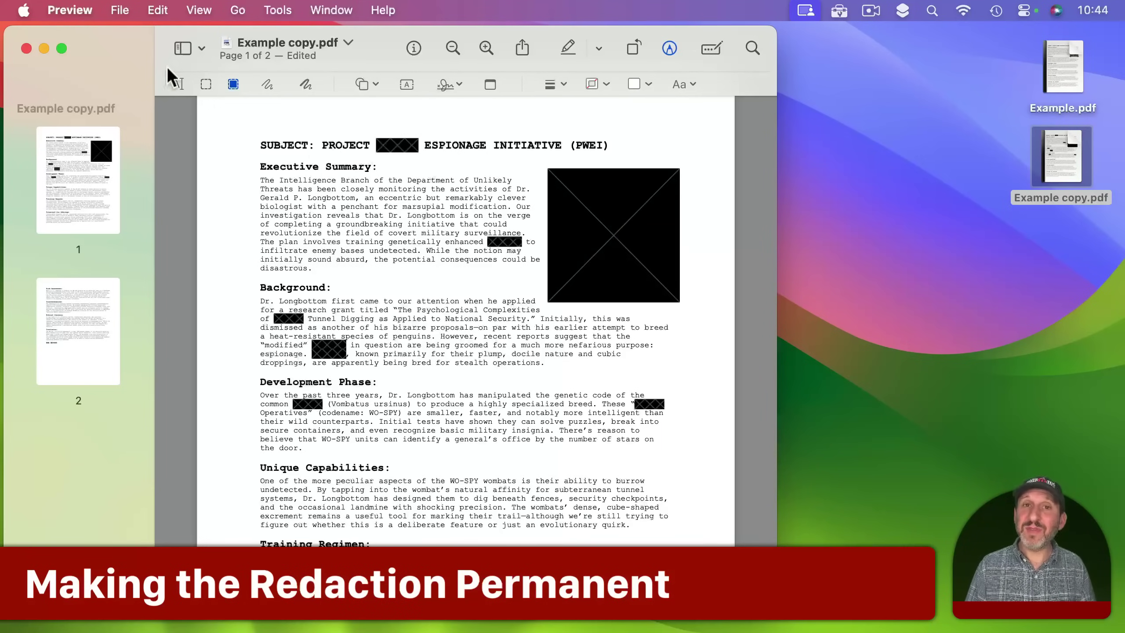
# Step: Save and close the redacted Example copy.pdf, then reopen it from the desktop to check the redactions
pyautogui.click(121, 11)
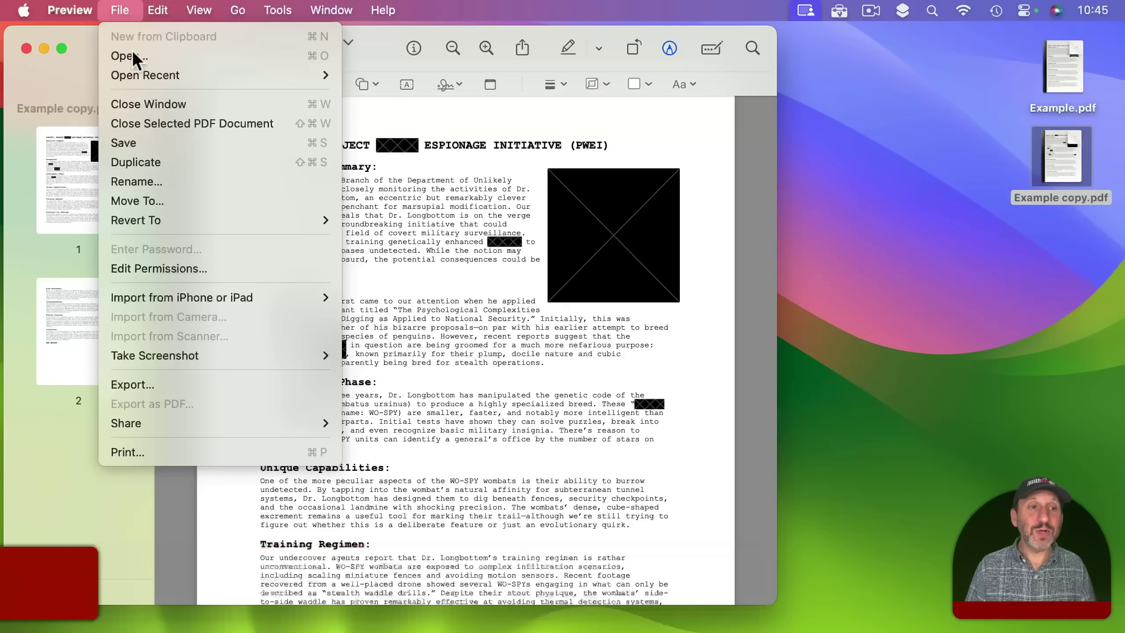
pyautogui.click(147, 142)
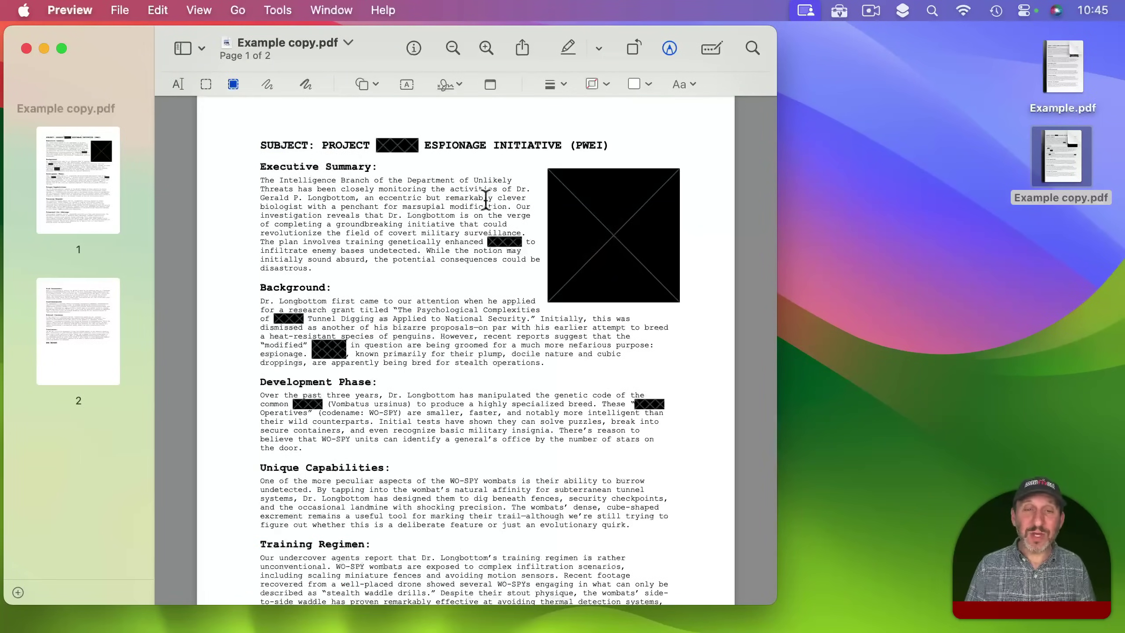
pyautogui.click(26, 49)
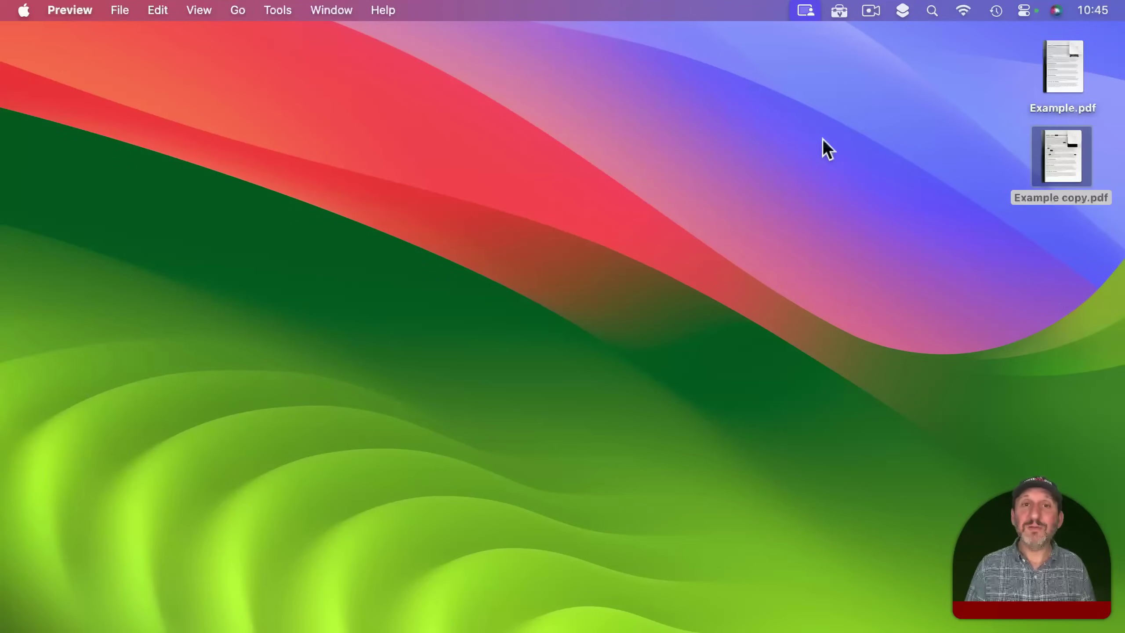
pyautogui.doubleClick(1065, 151)
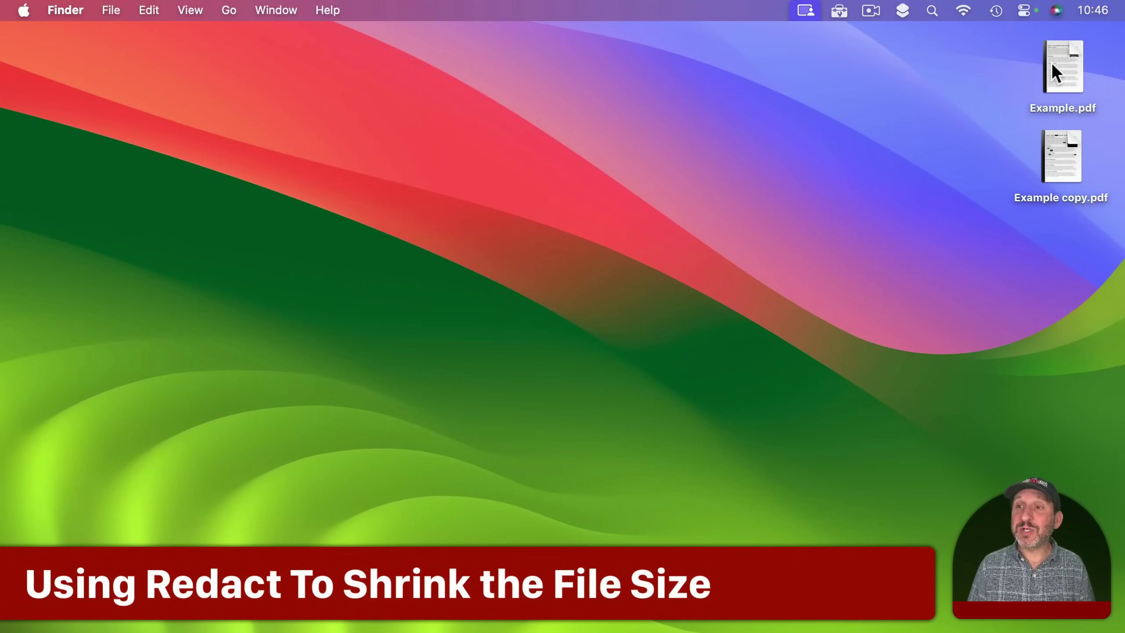
# Step: Duplicate the original Example.pdf on the desktop and open the duplicate, Example copy 2.pdf
pyautogui.click(1070, 52)
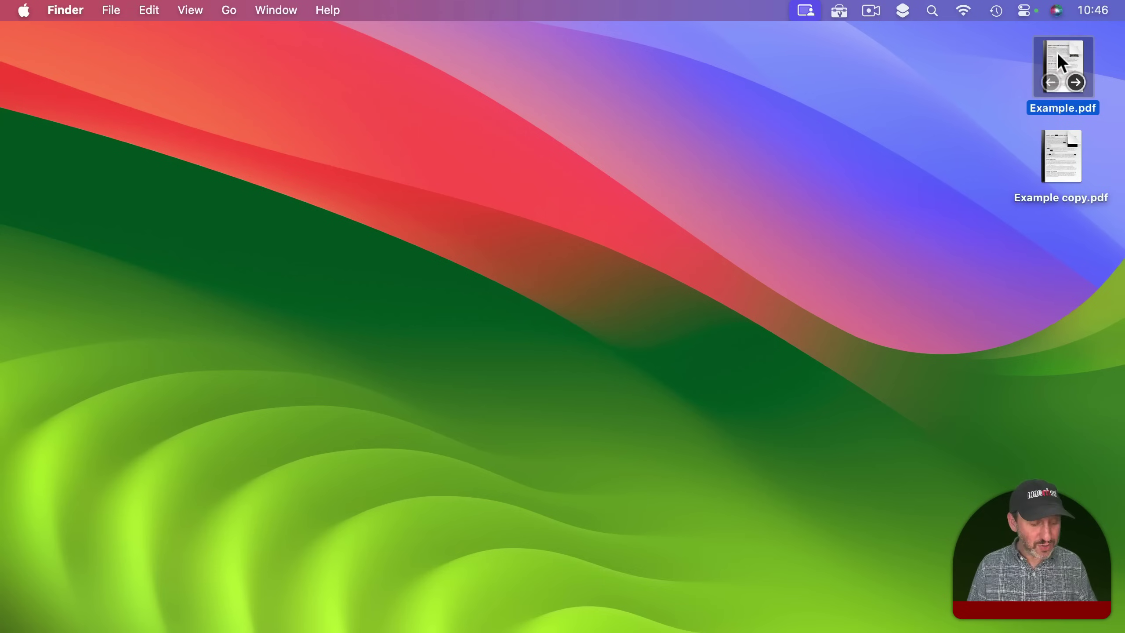
pyautogui.press('super+d')
pyautogui.doubleClick(977, 58)
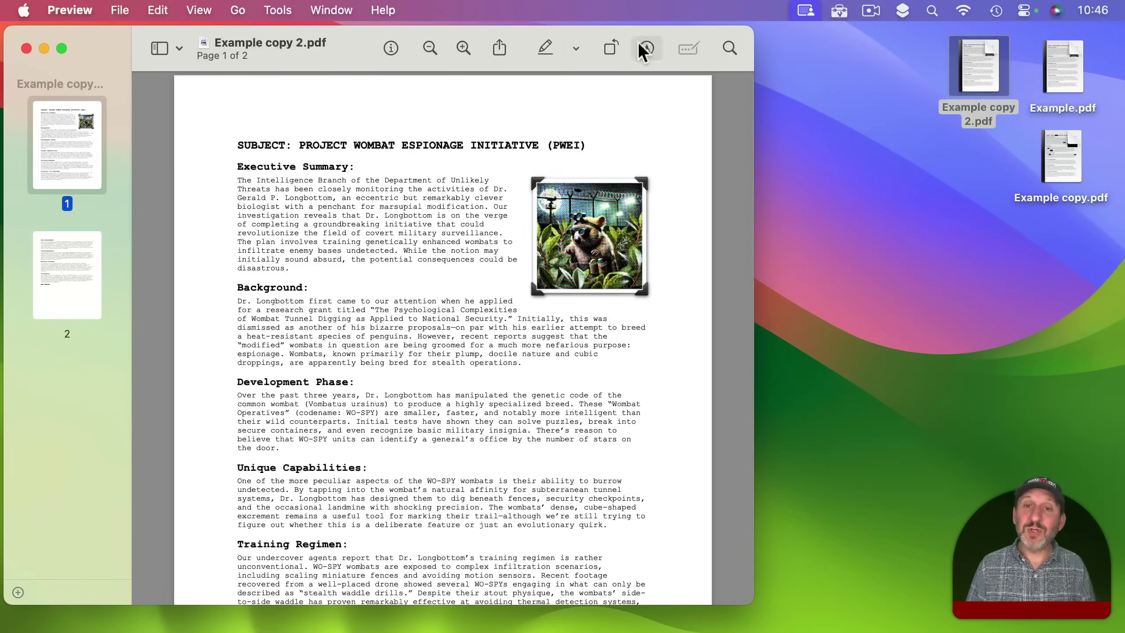
# Step: Cover the photo in Example copy 2.pdf with a white rectangle, then save and close the document
pyautogui.click(645, 49)
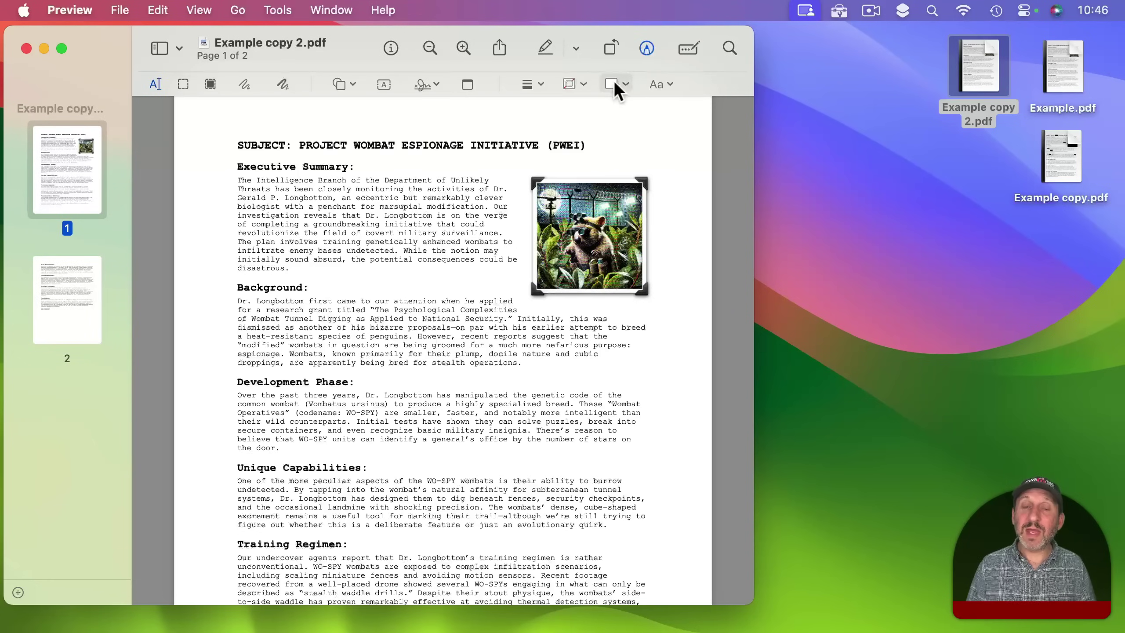
pyautogui.click(338, 84)
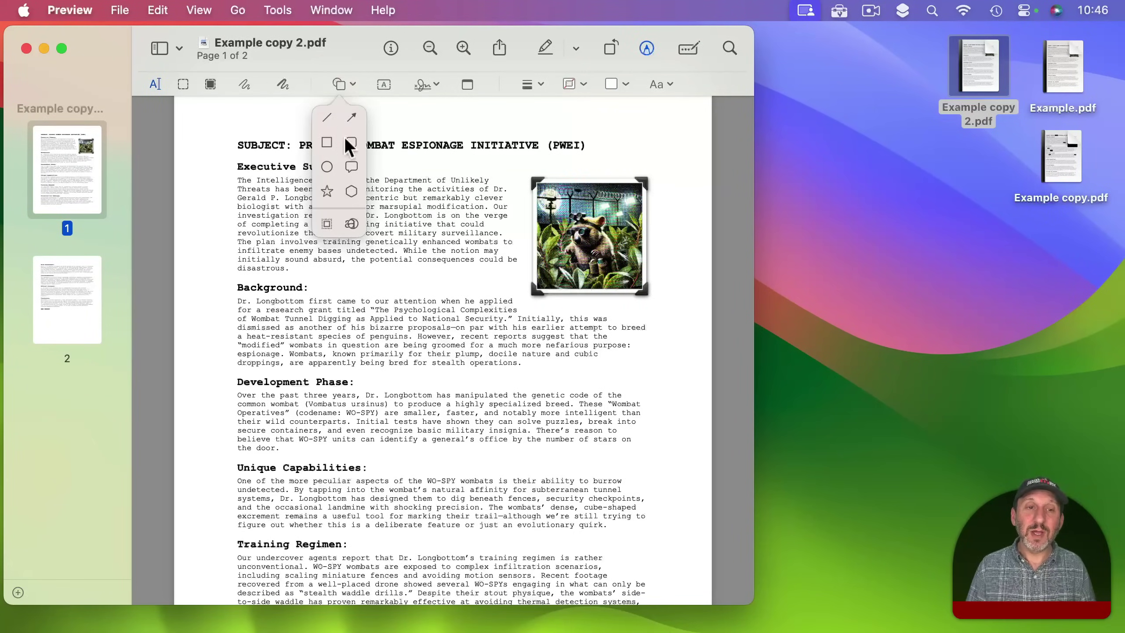
pyautogui.click(327, 143)
pyautogui.rightClick(452, 296)
pyautogui.moveTo(413, 333); pyautogui.dragTo(527, 231)
pyautogui.click(624, 140)
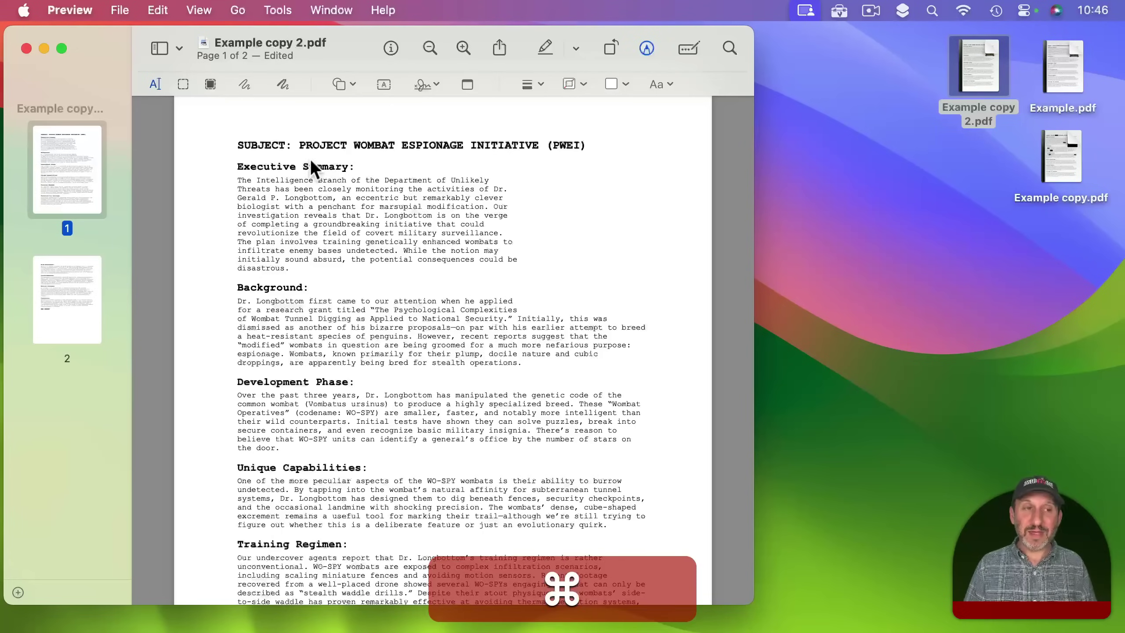
pyautogui.press('super+s')
pyautogui.press('super+w')
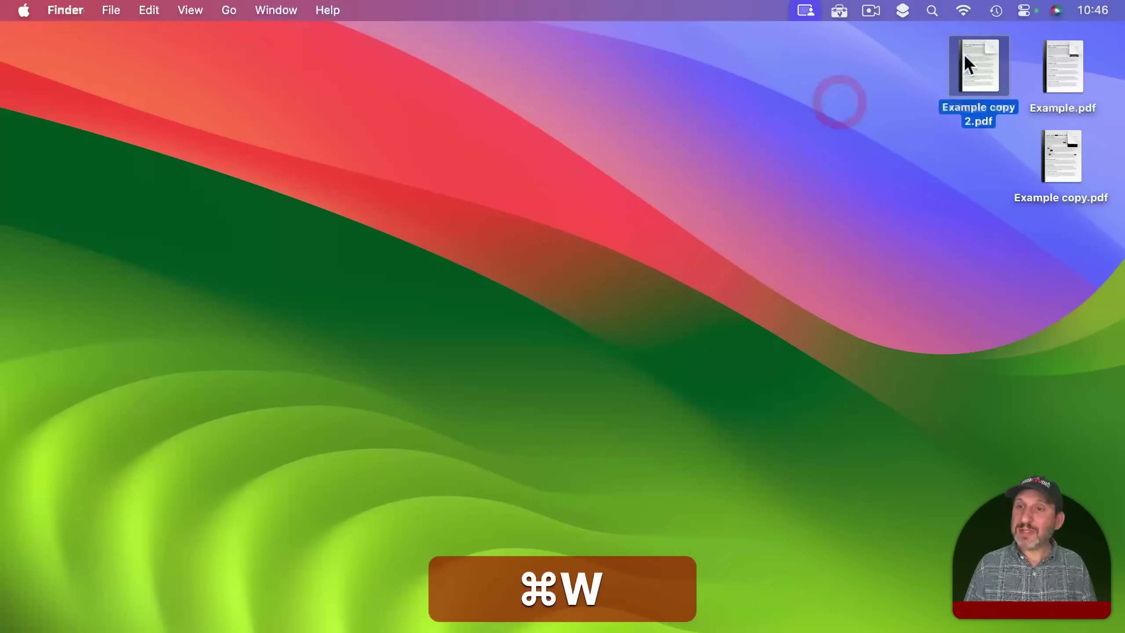
# Step: View the file info of Example.pdf and Example copy 2.pdf to compare their sizes
pyautogui.click(1058, 56)
pyautogui.press('super+i')
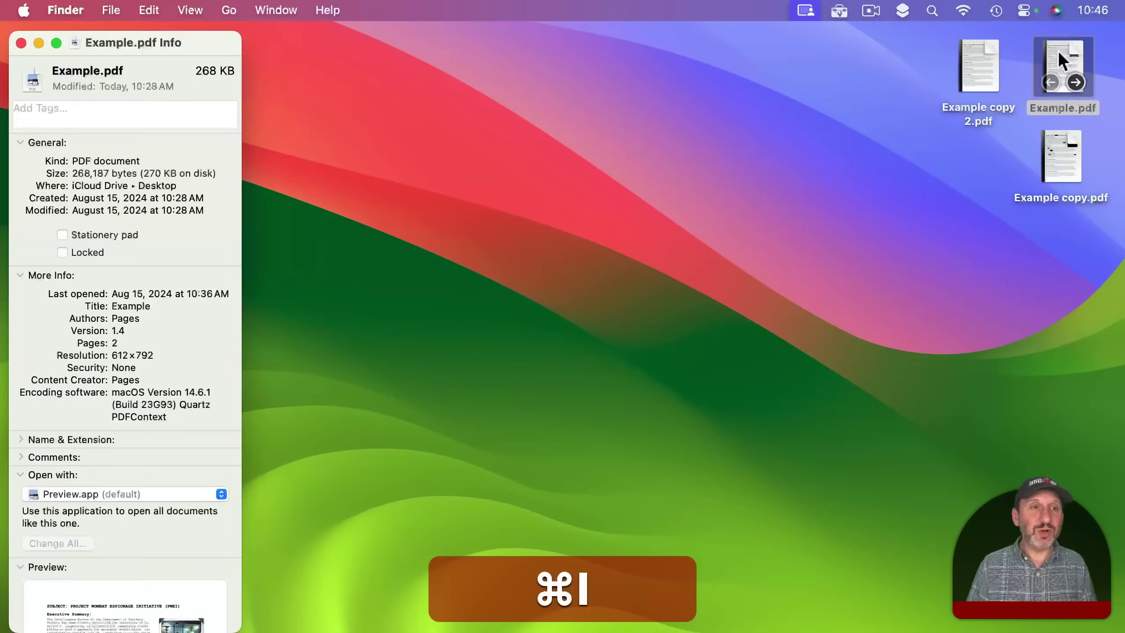
pyautogui.press('super+w')
pyautogui.click(983, 52)
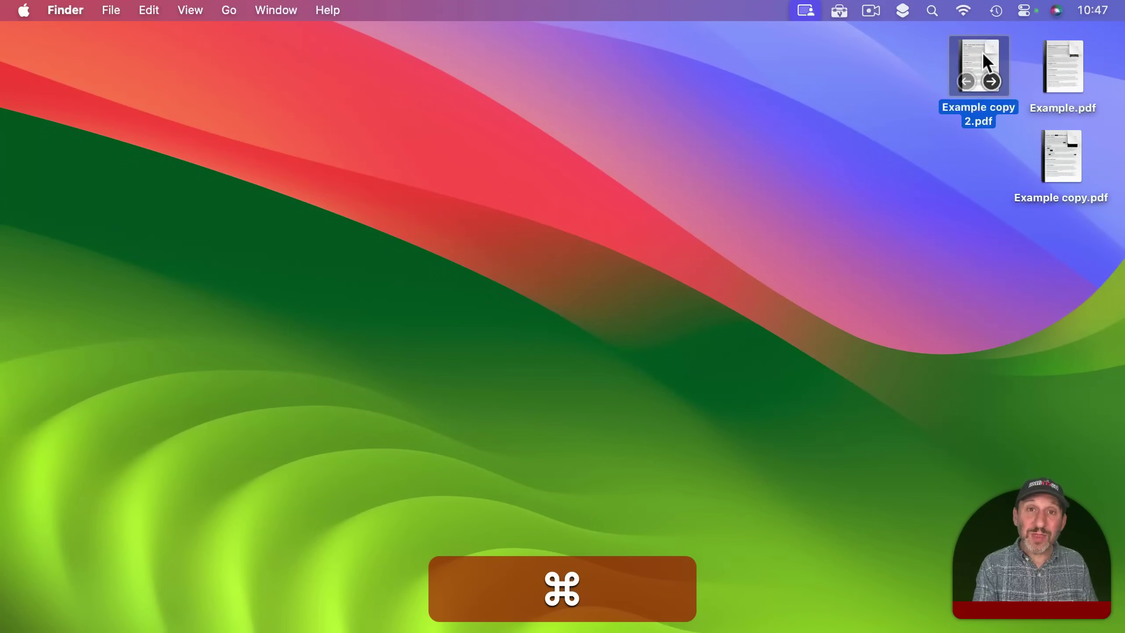
pyautogui.press('super+i')
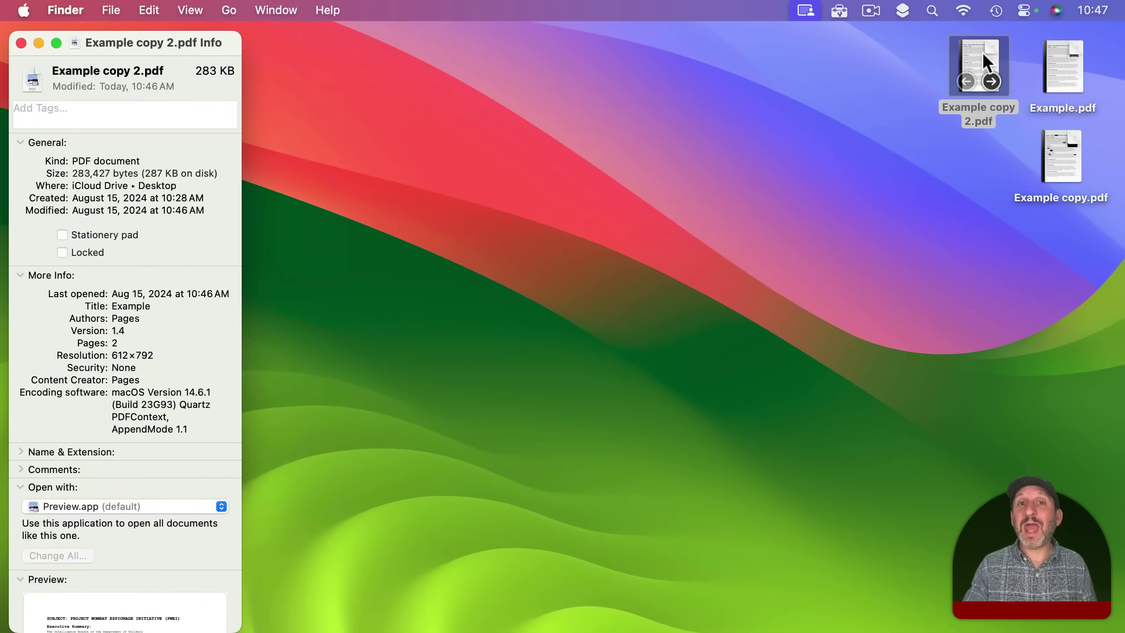
pyautogui.press('super+w')
# Step: Reopen Example copy 2.pdf and delete the white rectangle covering the photo
pyautogui.press('super+o')
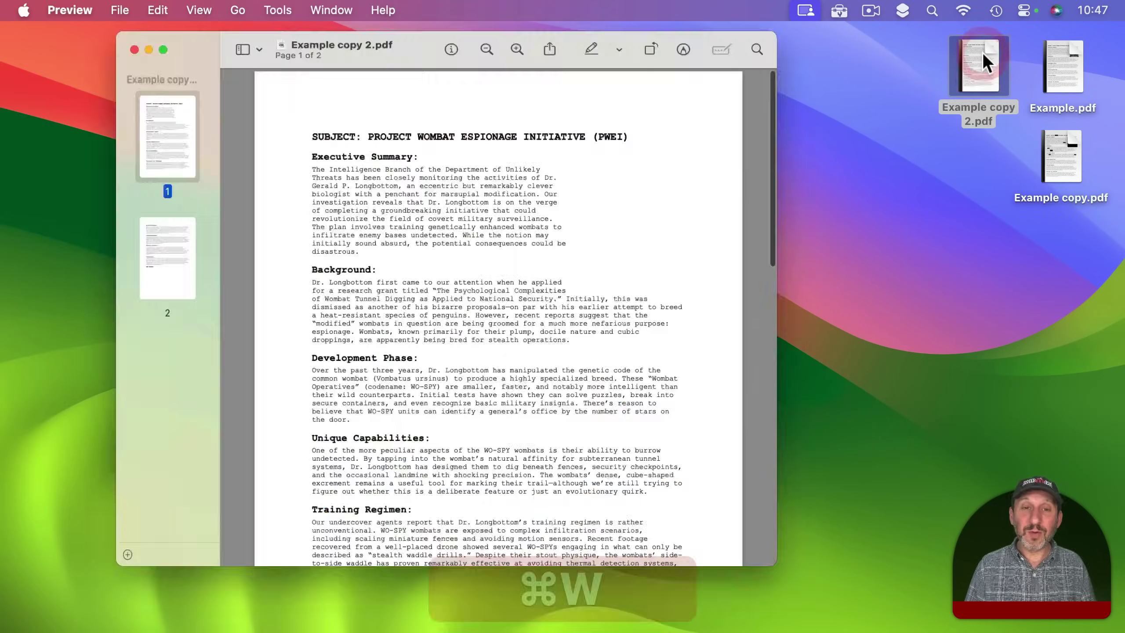
pyautogui.click(604, 189)
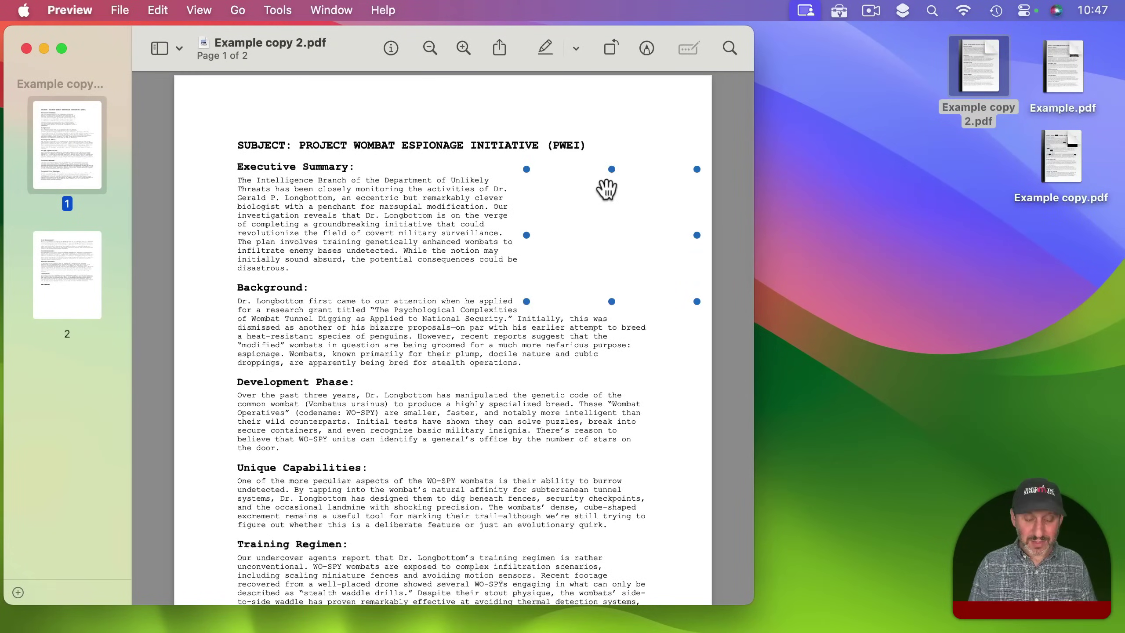
pyautogui.press('BackSpace')
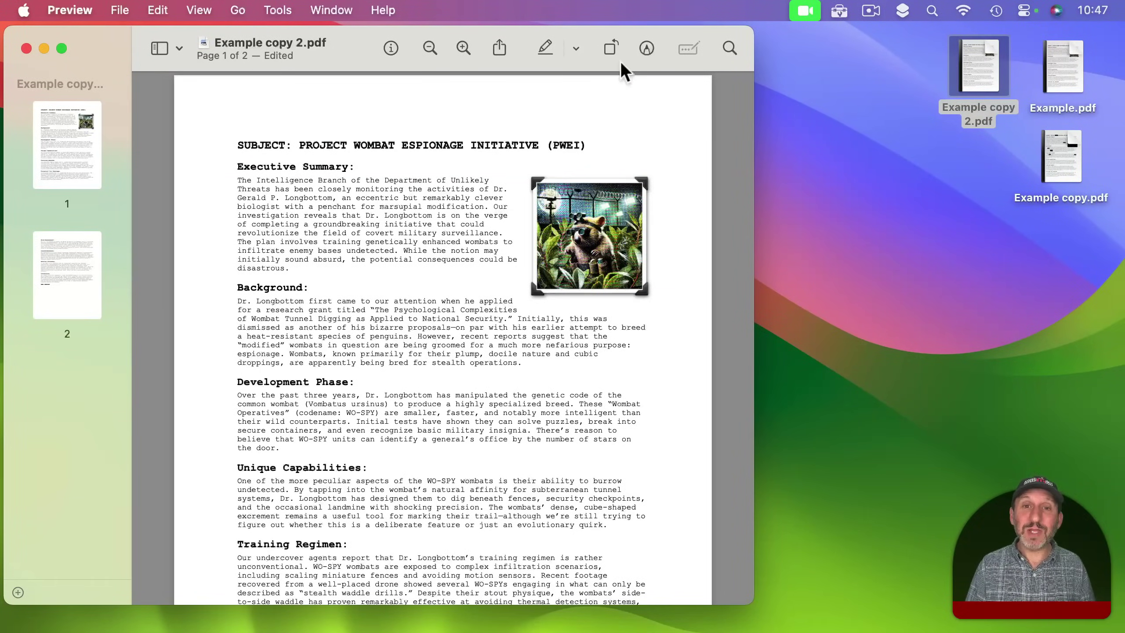
# Step: Redact the entire photo in Example copy 2.pdf and save the document
pyautogui.click(646, 48)
pyautogui.click(210, 85)
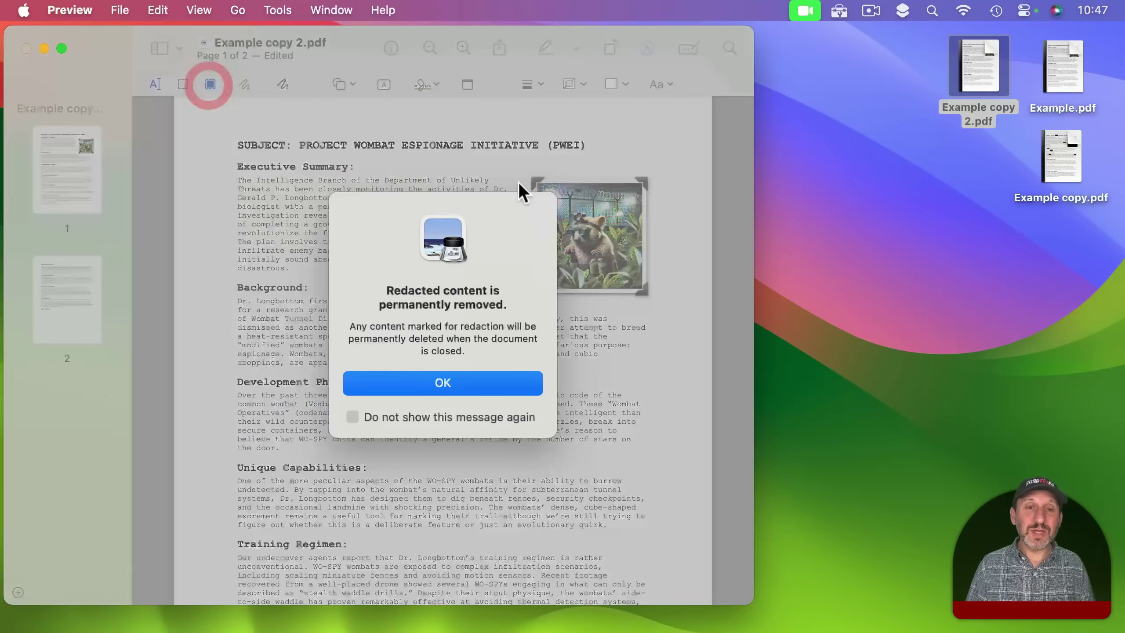
pyautogui.click(471, 384)
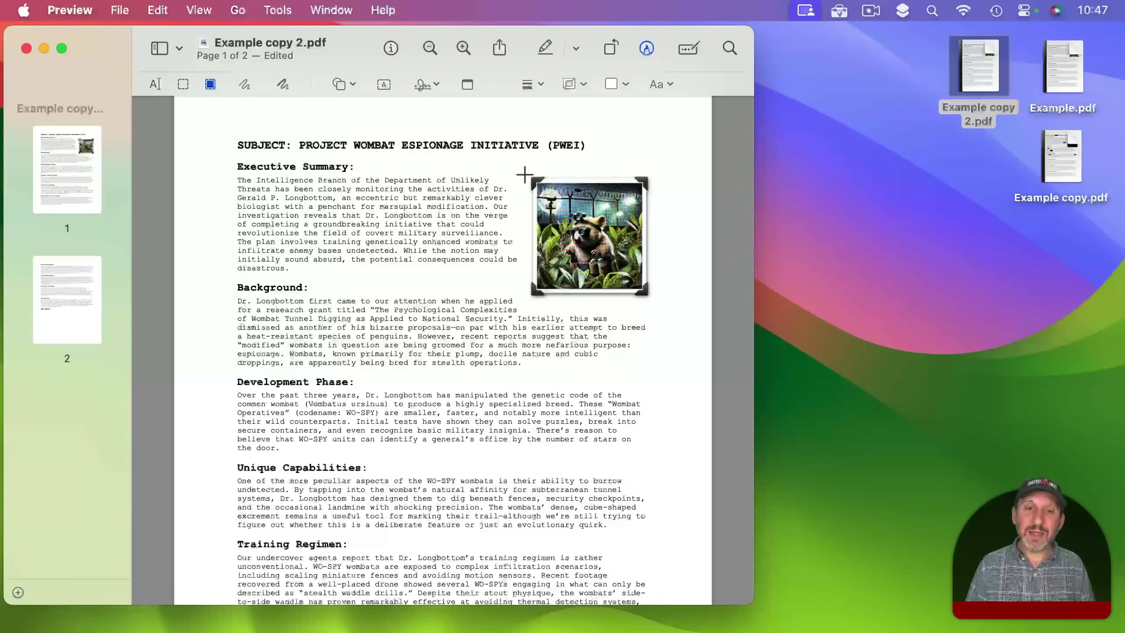
pyautogui.moveTo(520, 167)
pyautogui.mouseDown()
pyautogui.moveTo(615, 316)
pyautogui.moveTo(656, 305)
pyautogui.mouseUp()
pyautogui.press('super+s')
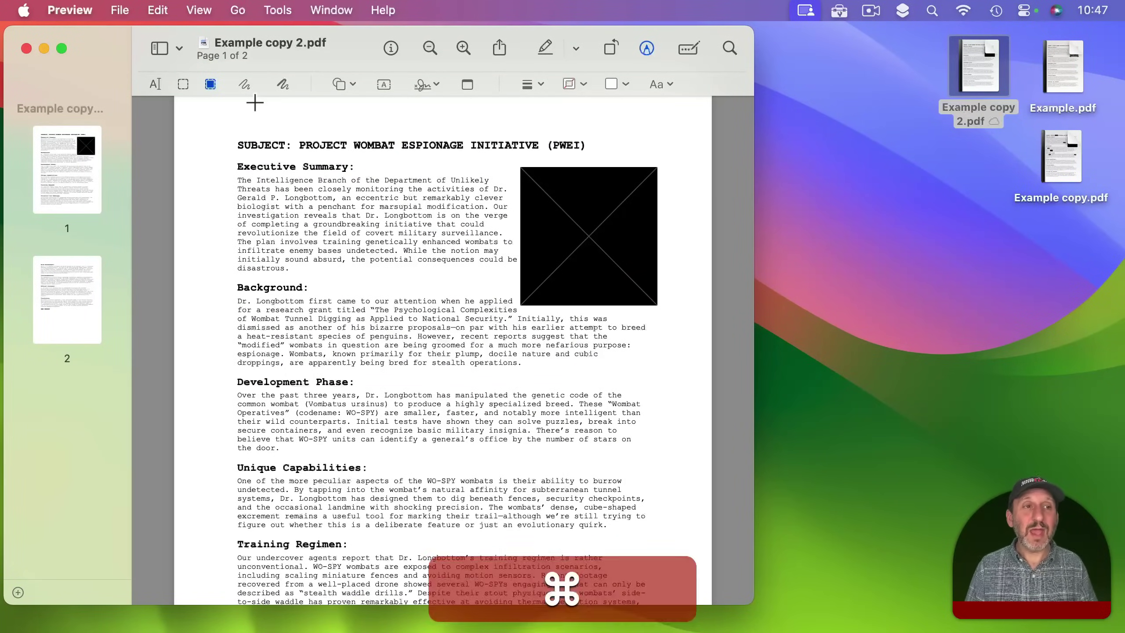
# Step: Close the redacted Example copy 2.pdf and view its file info to check the size
pyautogui.press('super+w')
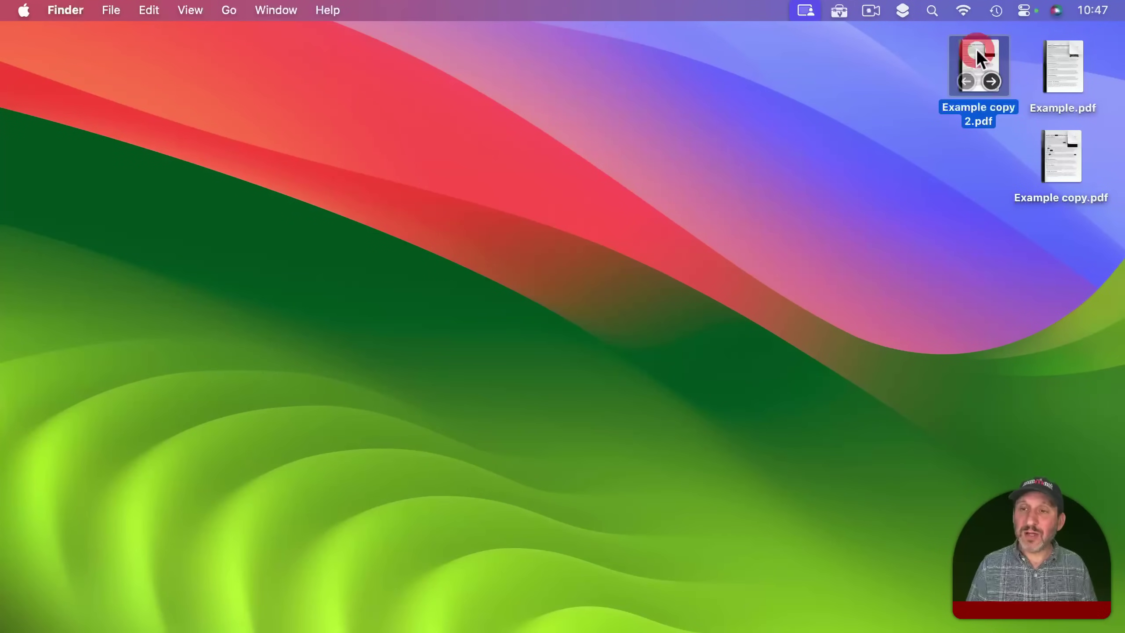
pyautogui.press('super+i')
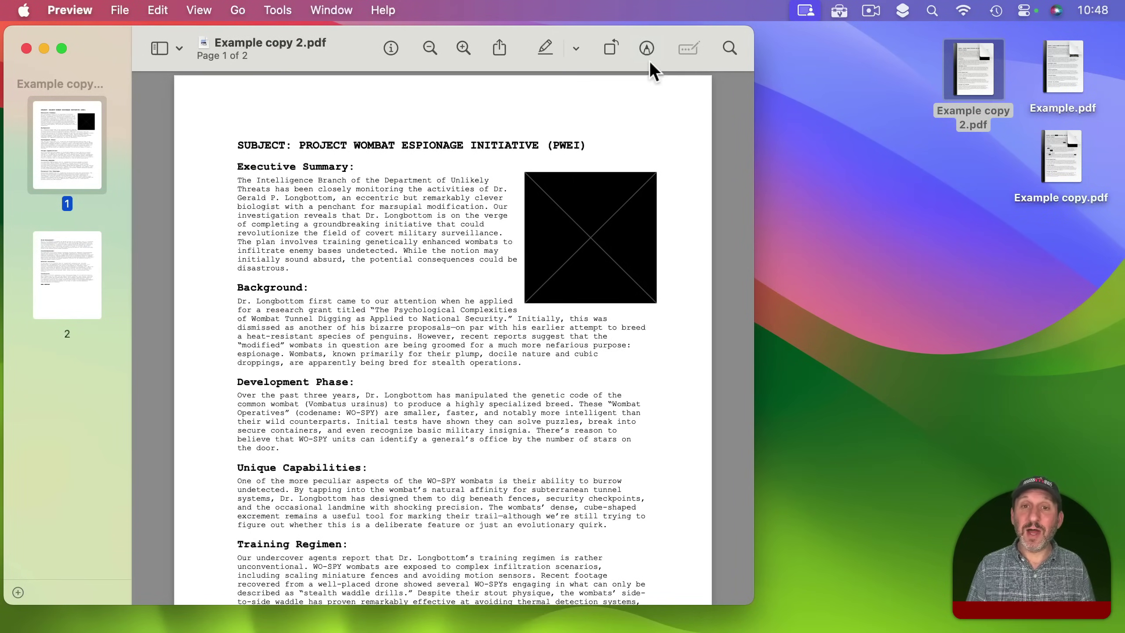
# Step: Cover the black redaction block in Example copy 2.pdf with a white rectangle, then save and close the document
pyautogui.click(647, 47)
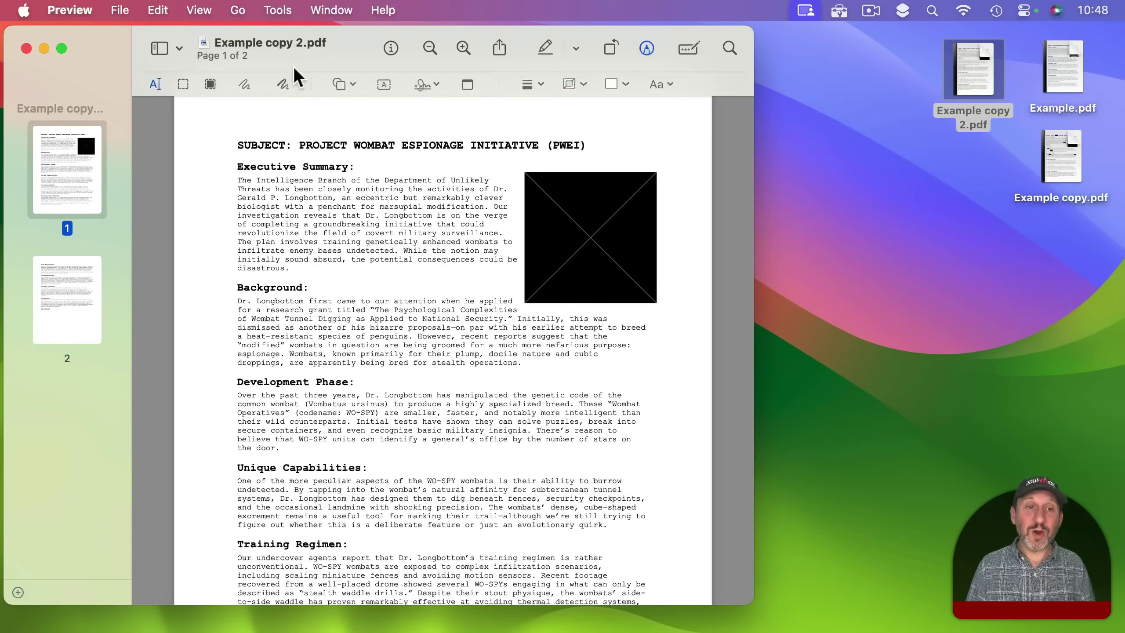
pyautogui.click(340, 84)
pyautogui.click(325, 144)
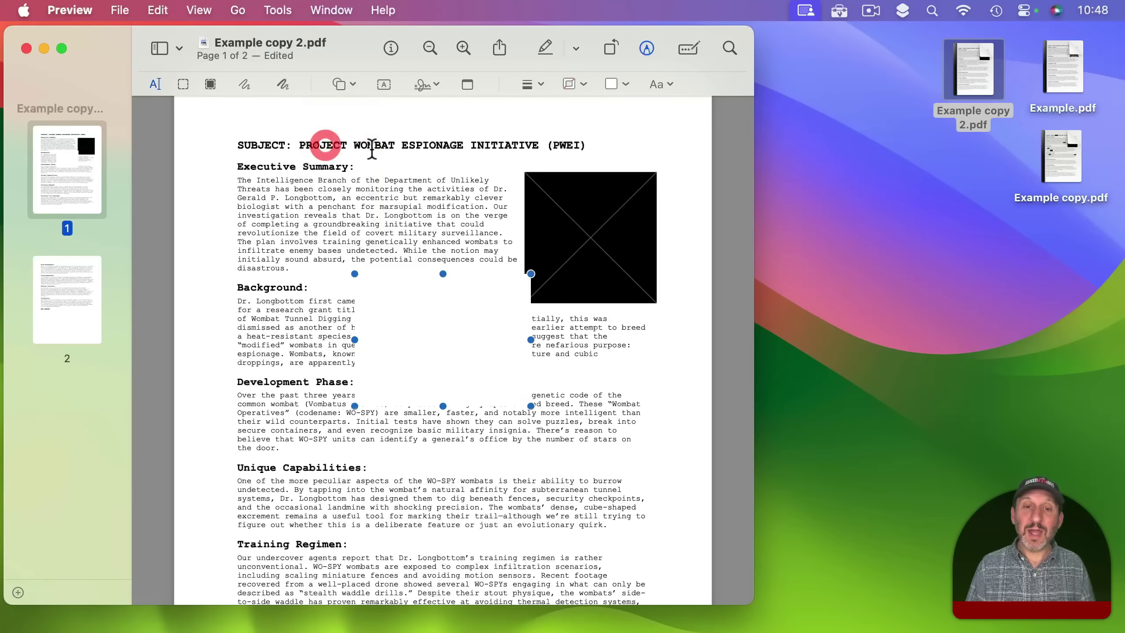
pyautogui.moveTo(447, 319); pyautogui.dragTo(615, 215)
pyautogui.moveTo(614, 300); pyautogui.dragTo(614, 306)
pyautogui.press('super+s')
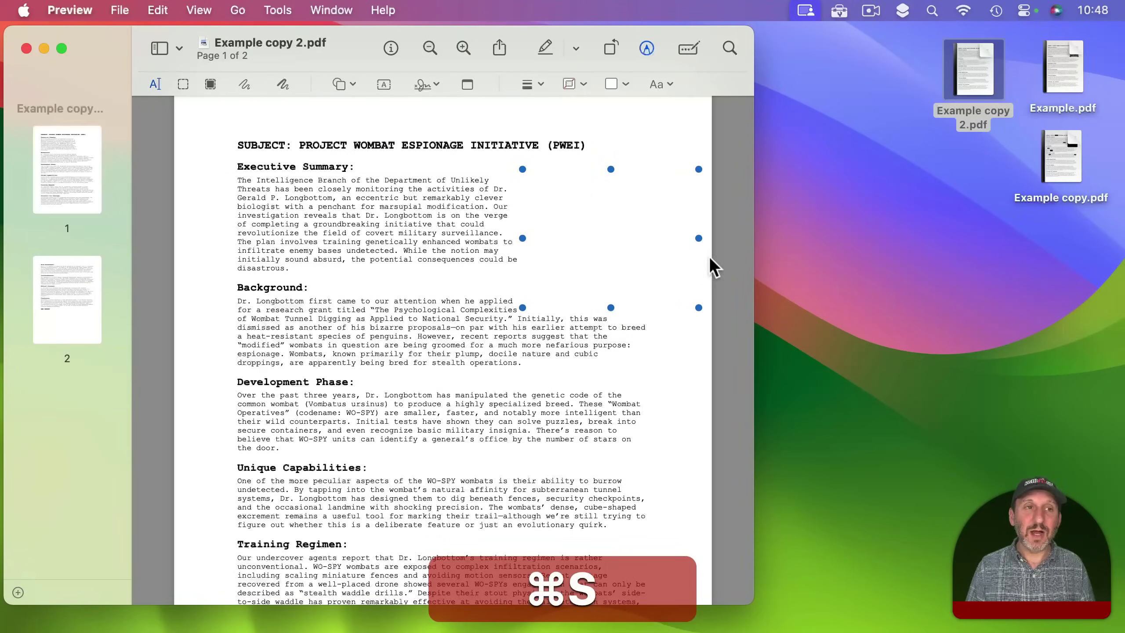
pyautogui.press('super+w')
# Step: View the file info of Example copy 2.pdf, then reopen the document to inspect the covered redaction
pyautogui.click(973, 55)
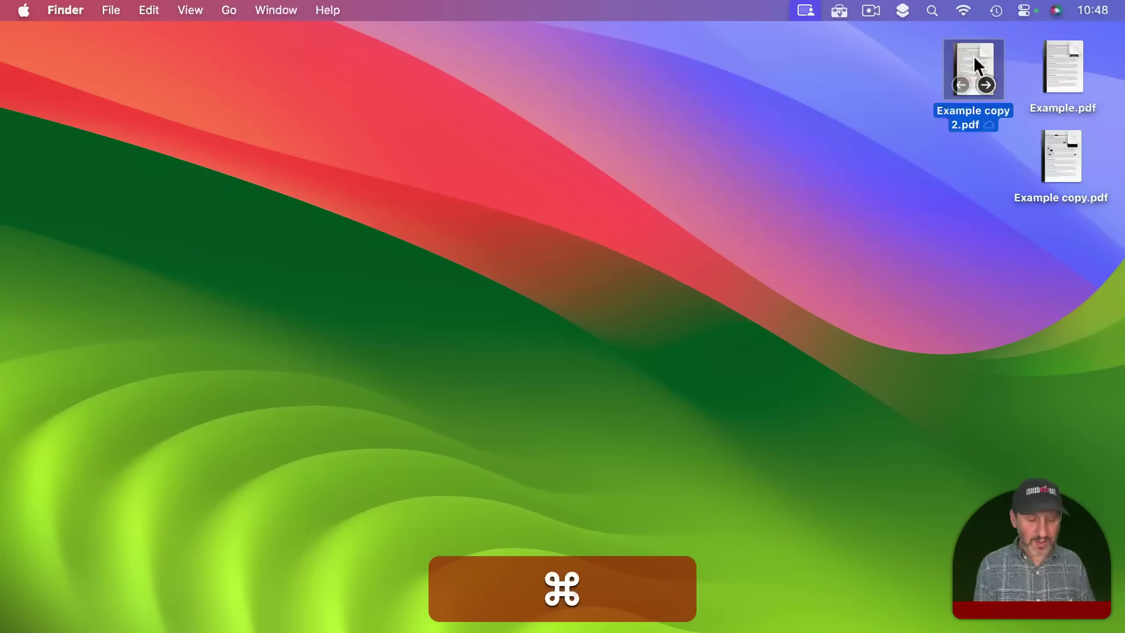
pyautogui.press('super+i')
pyautogui.press('super+w')
pyautogui.doubleClick(979, 56)
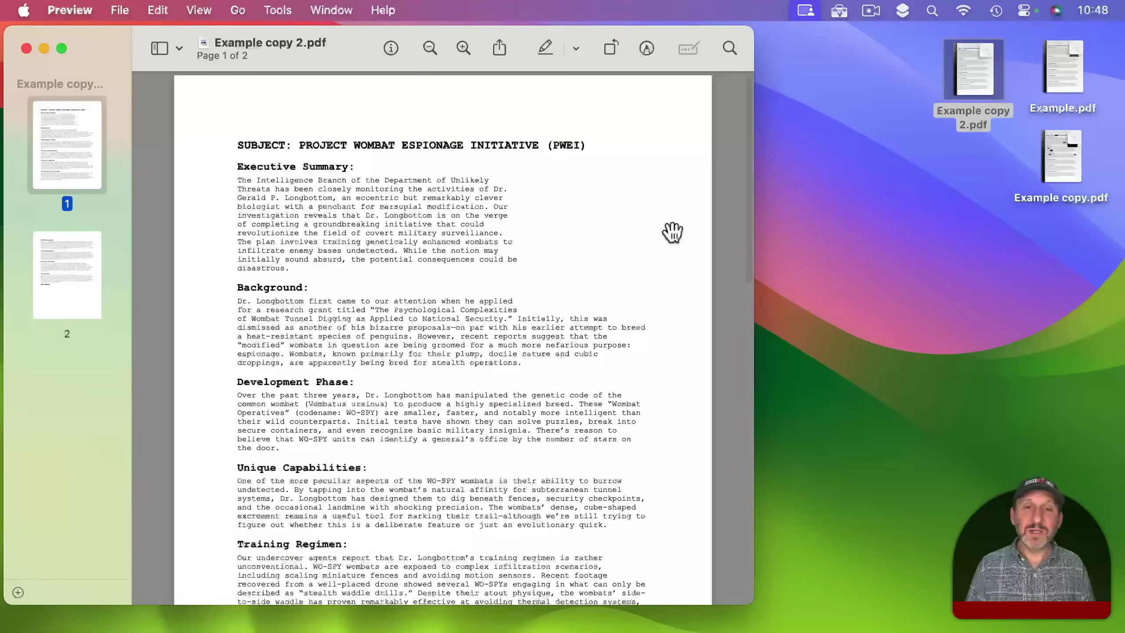